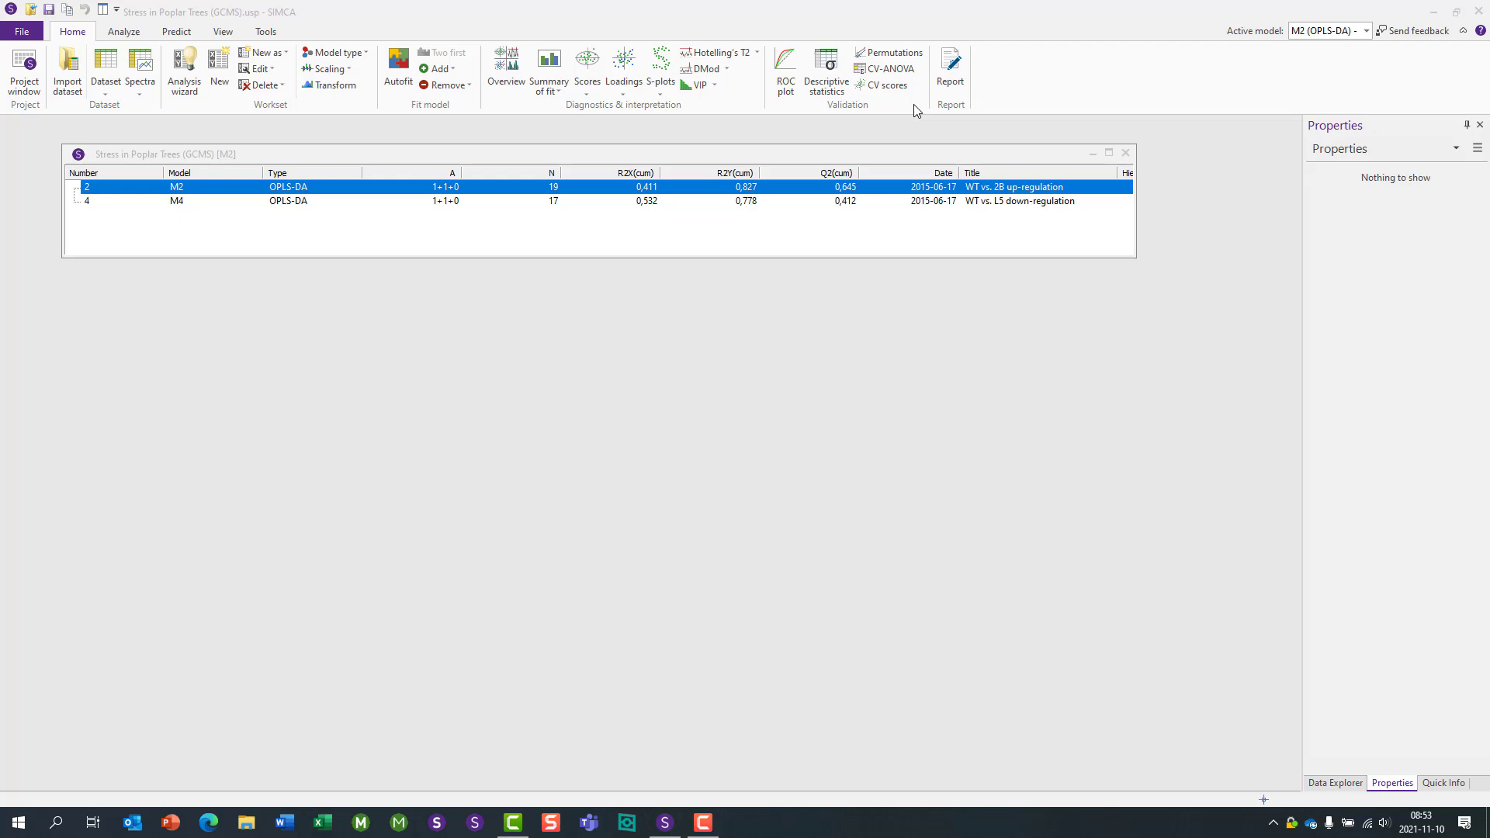
Step: Show M2's ROC plot (AUC 0.99375 for WT and 2B), then minimize it
left_click(808, 190)
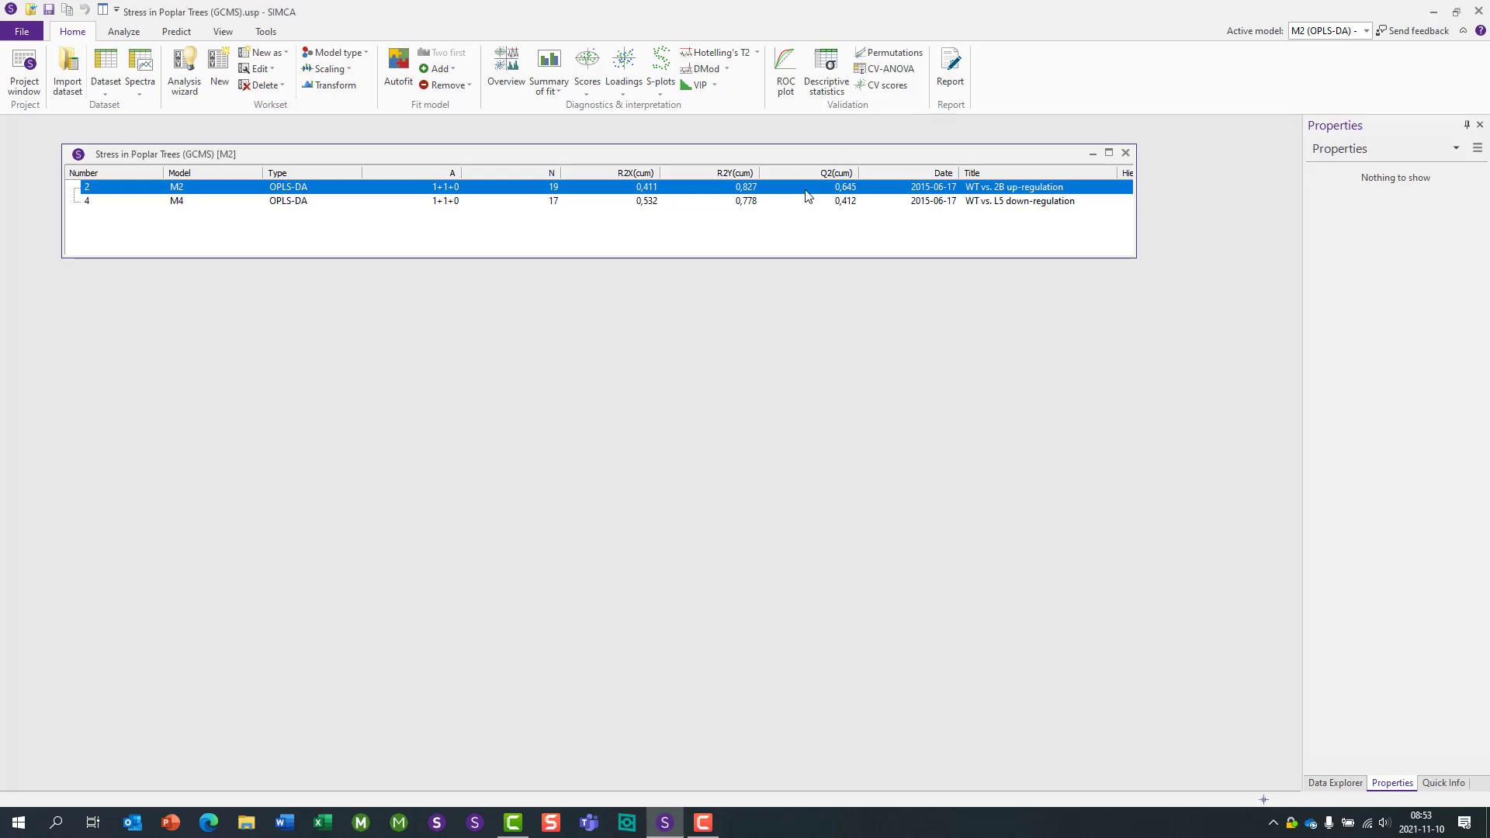
left_click(795, 91)
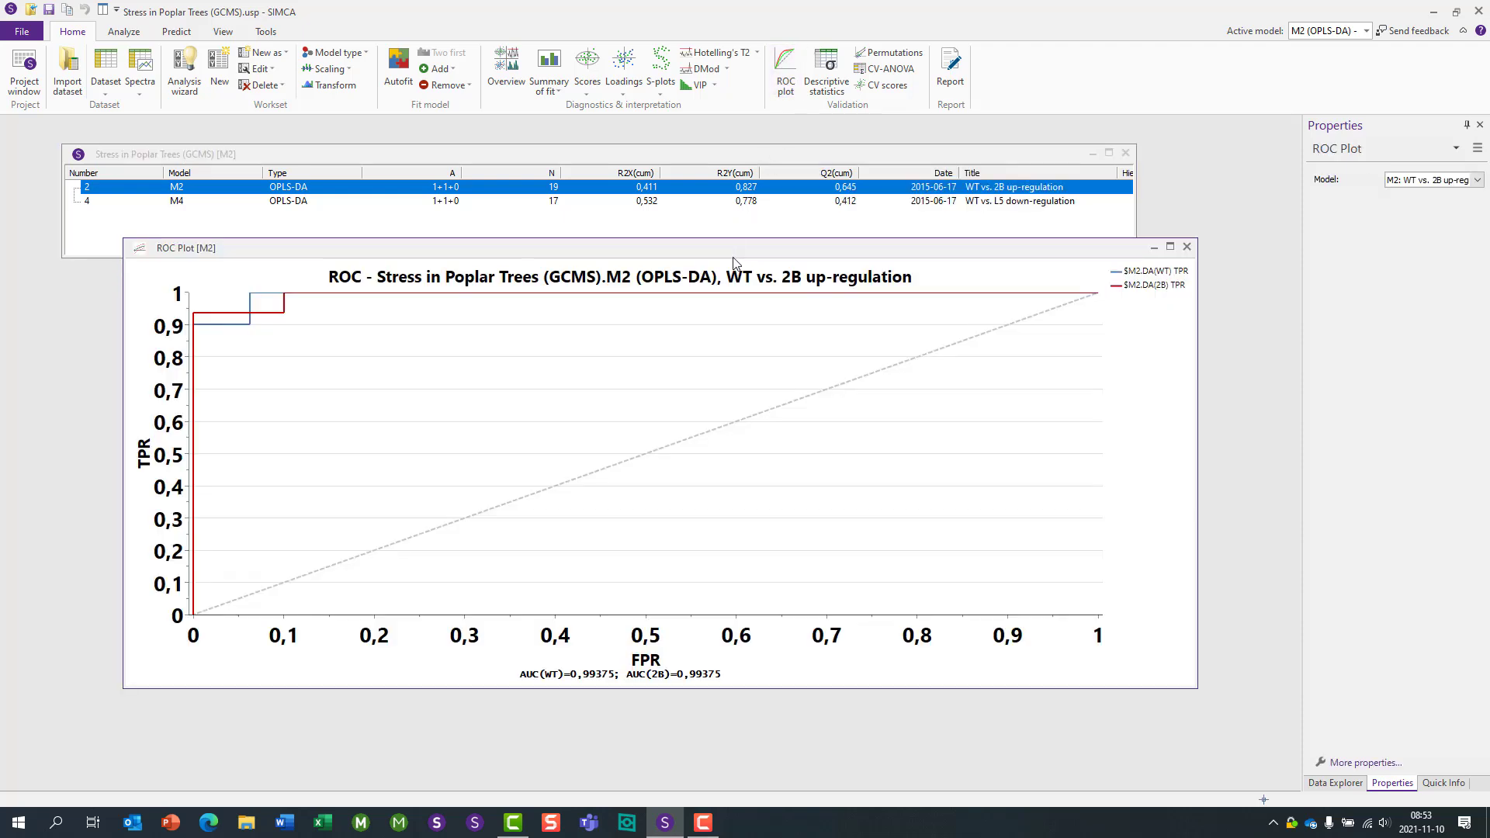
left_click_drag(735, 234, 751, 153)
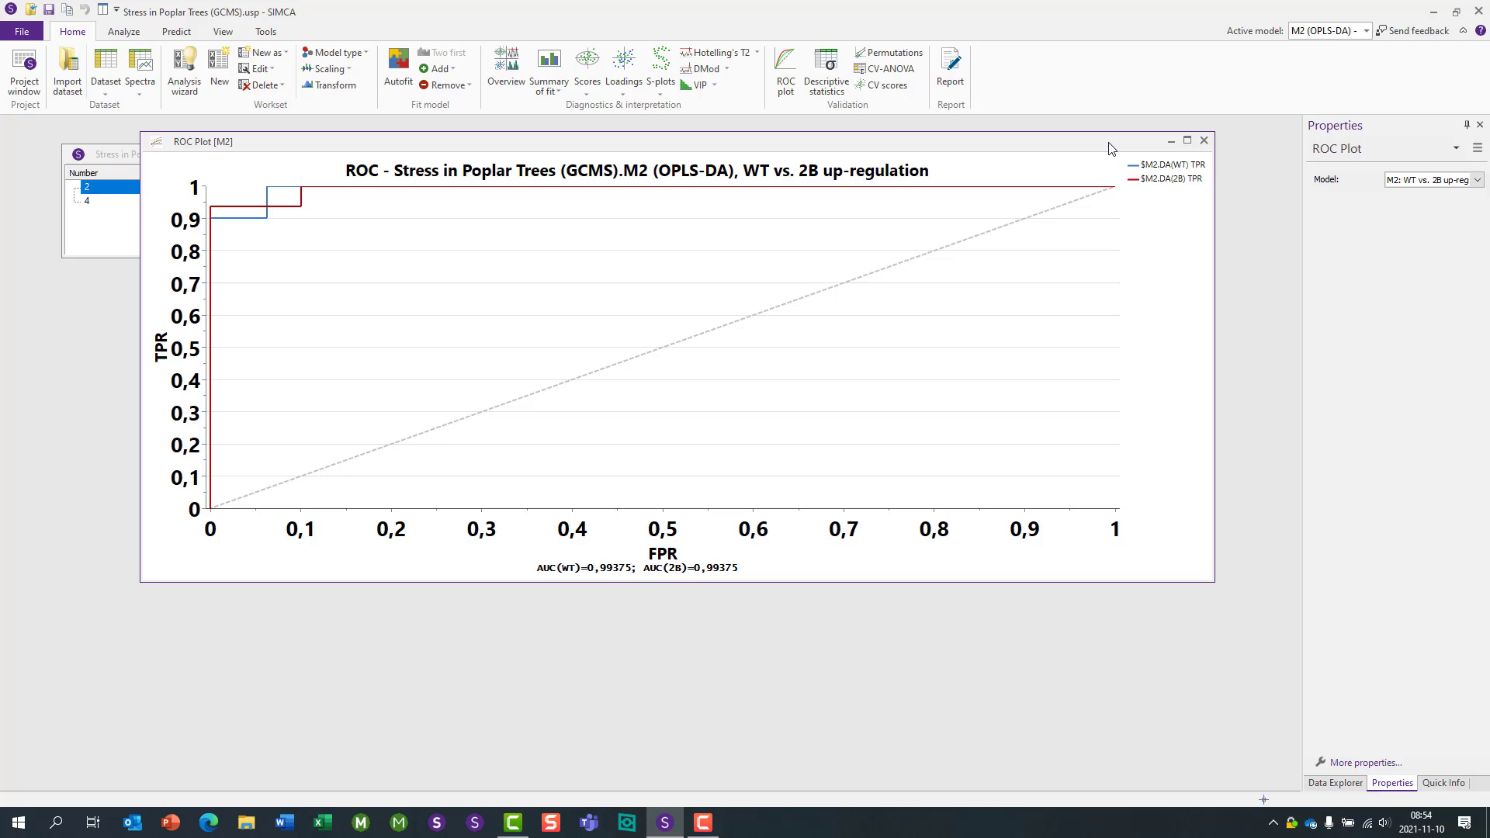
left_click(1172, 140)
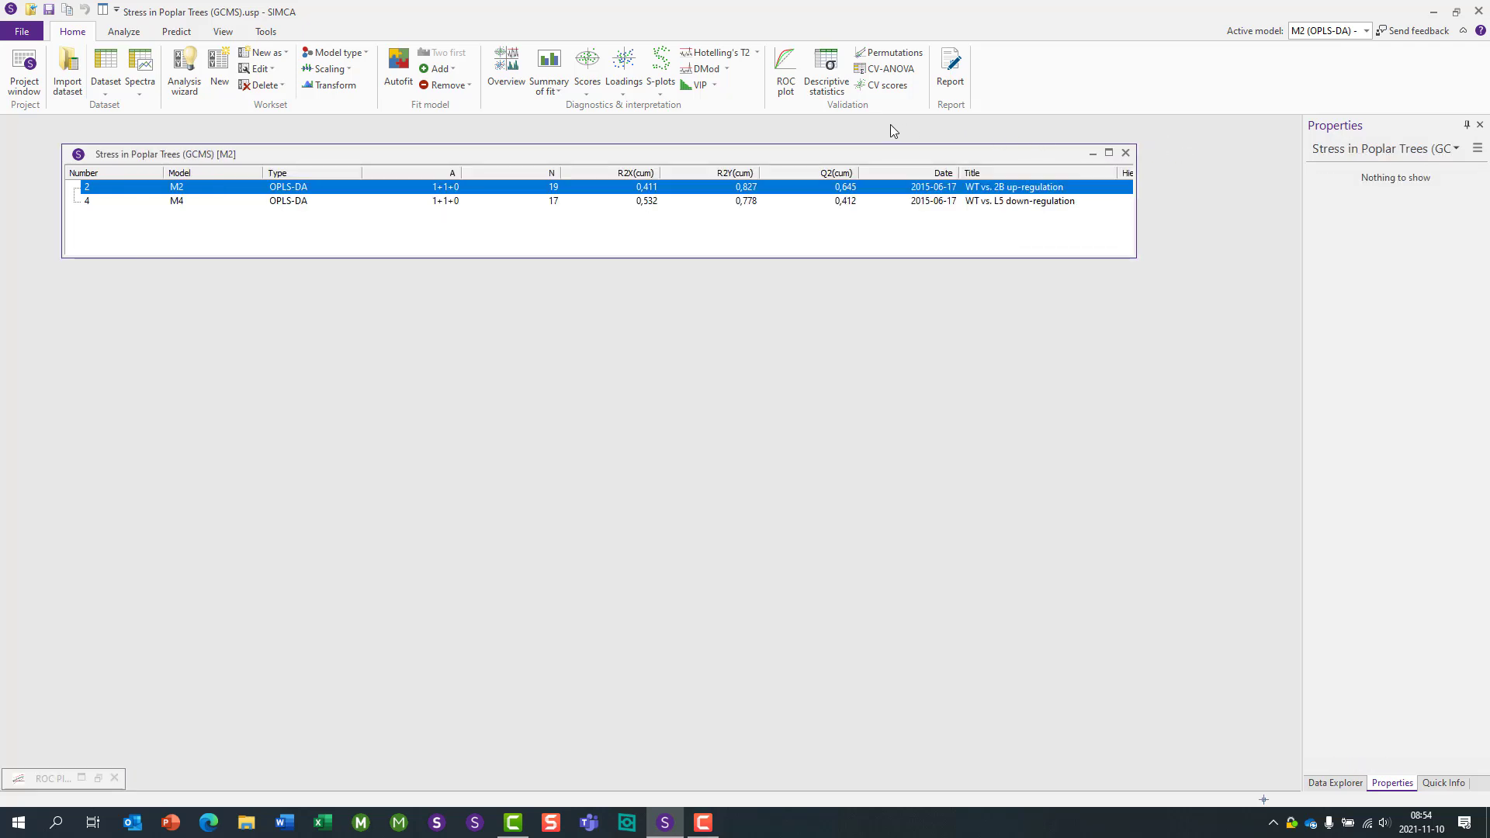
Step: Generate M2's descriptive statistics, check row 2 values and N counts (10 WT, 9 2B), then minimize it
left_click(842, 95)
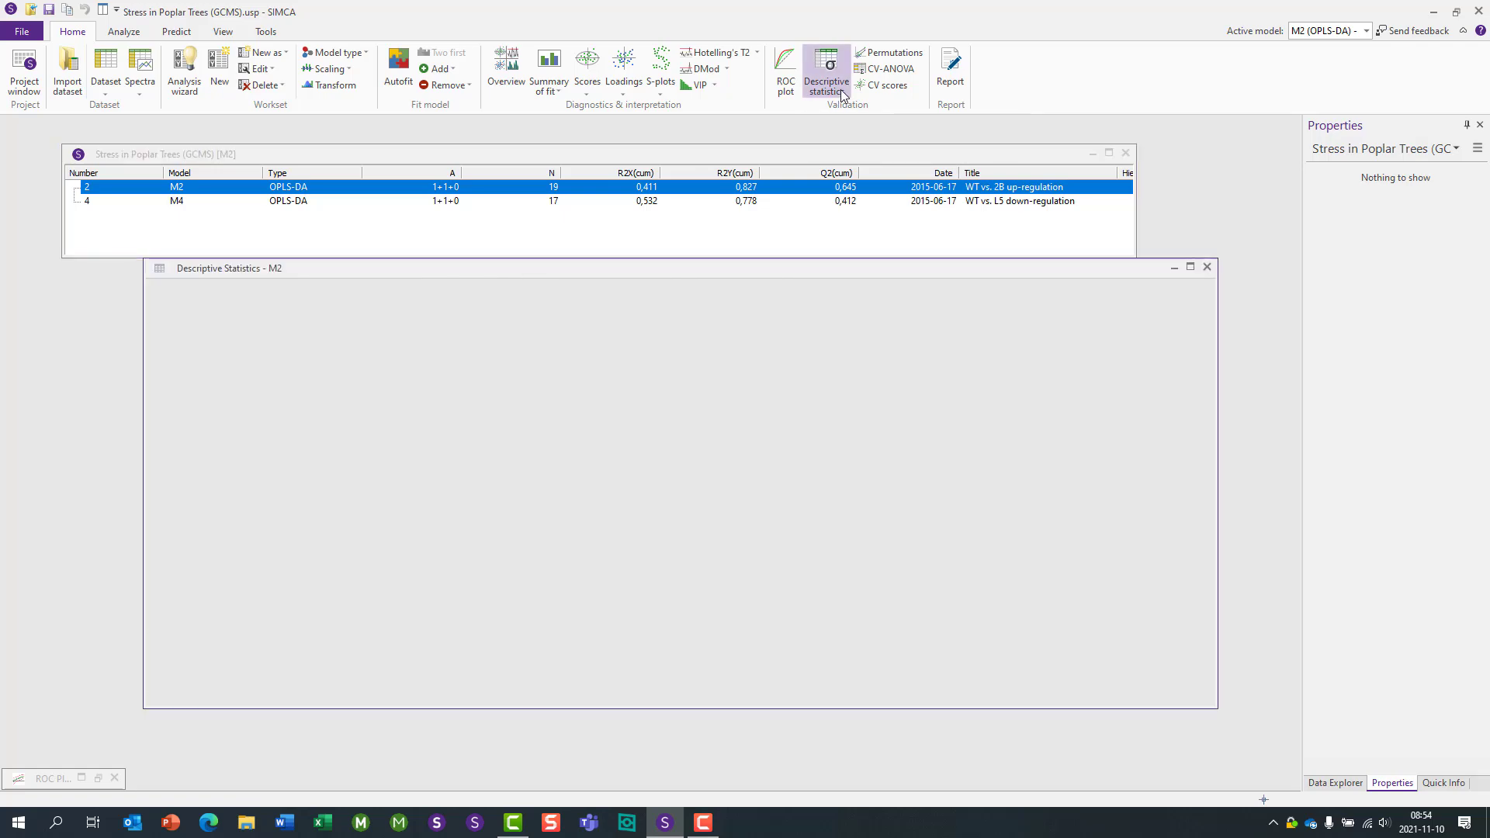
left_click_drag(742, 272, 754, 180)
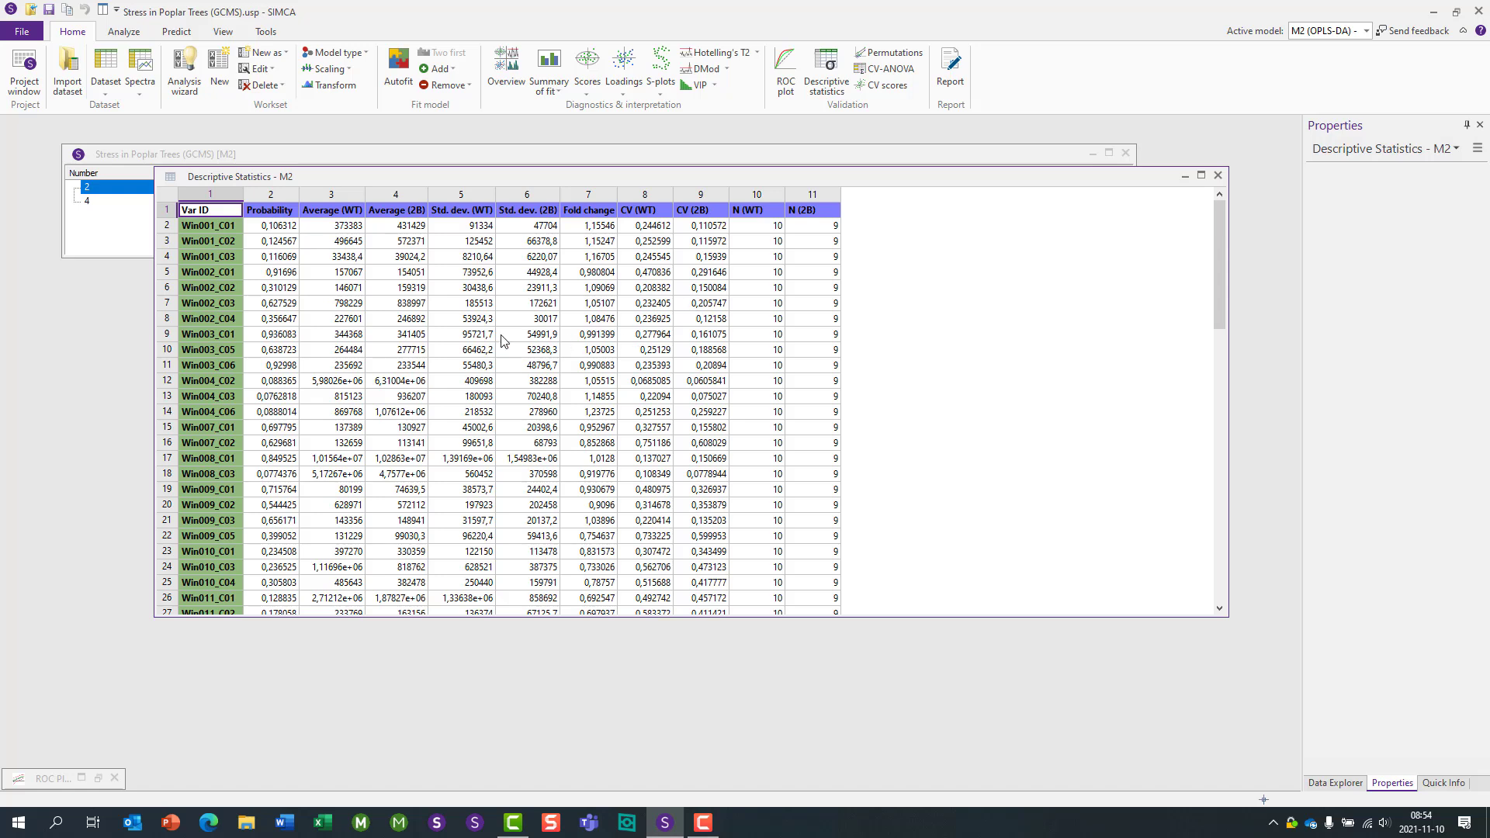
left_click_drag(262, 226, 697, 226)
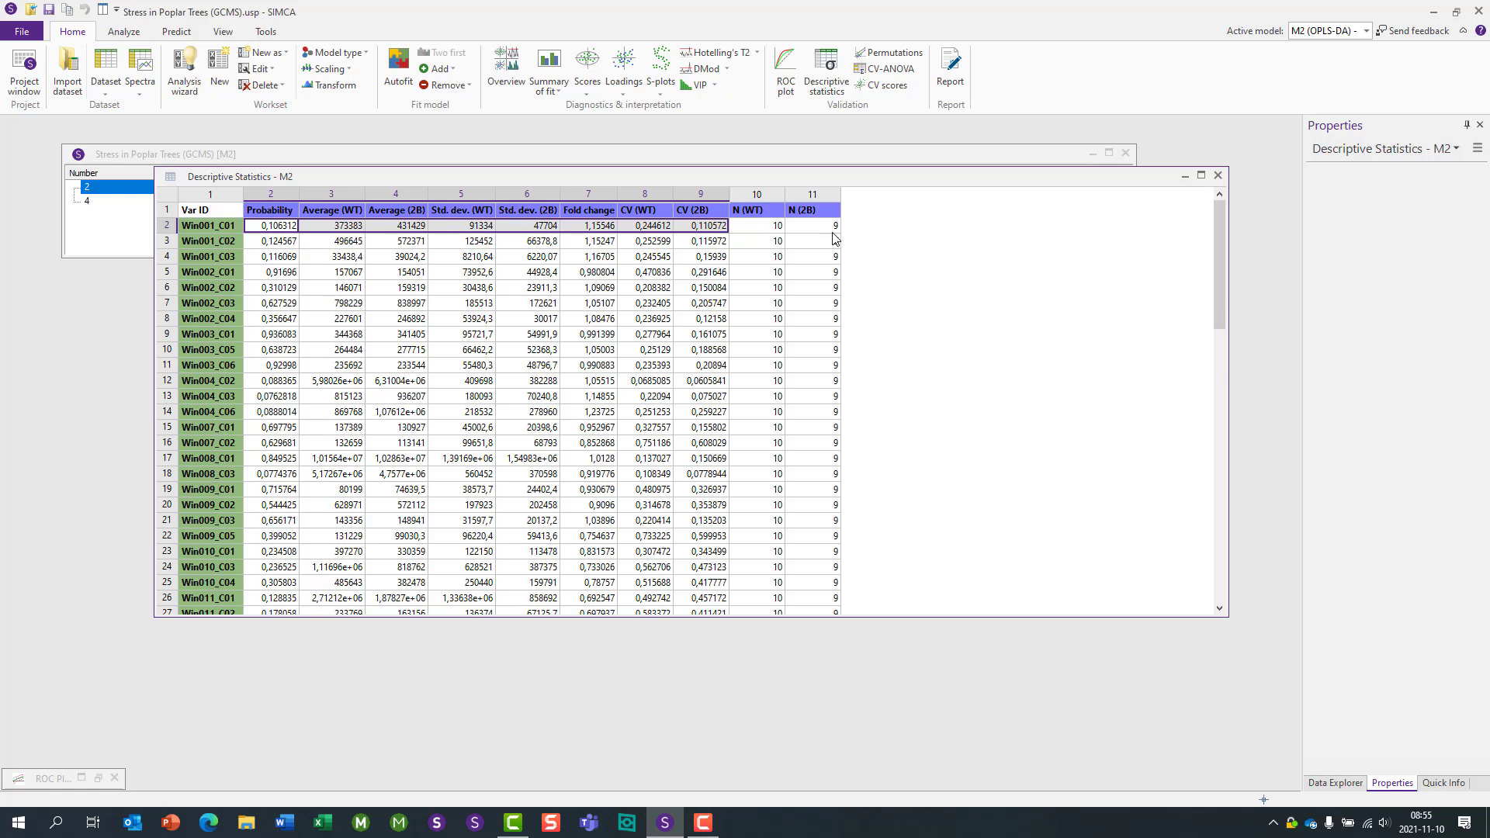
left_click(775, 226)
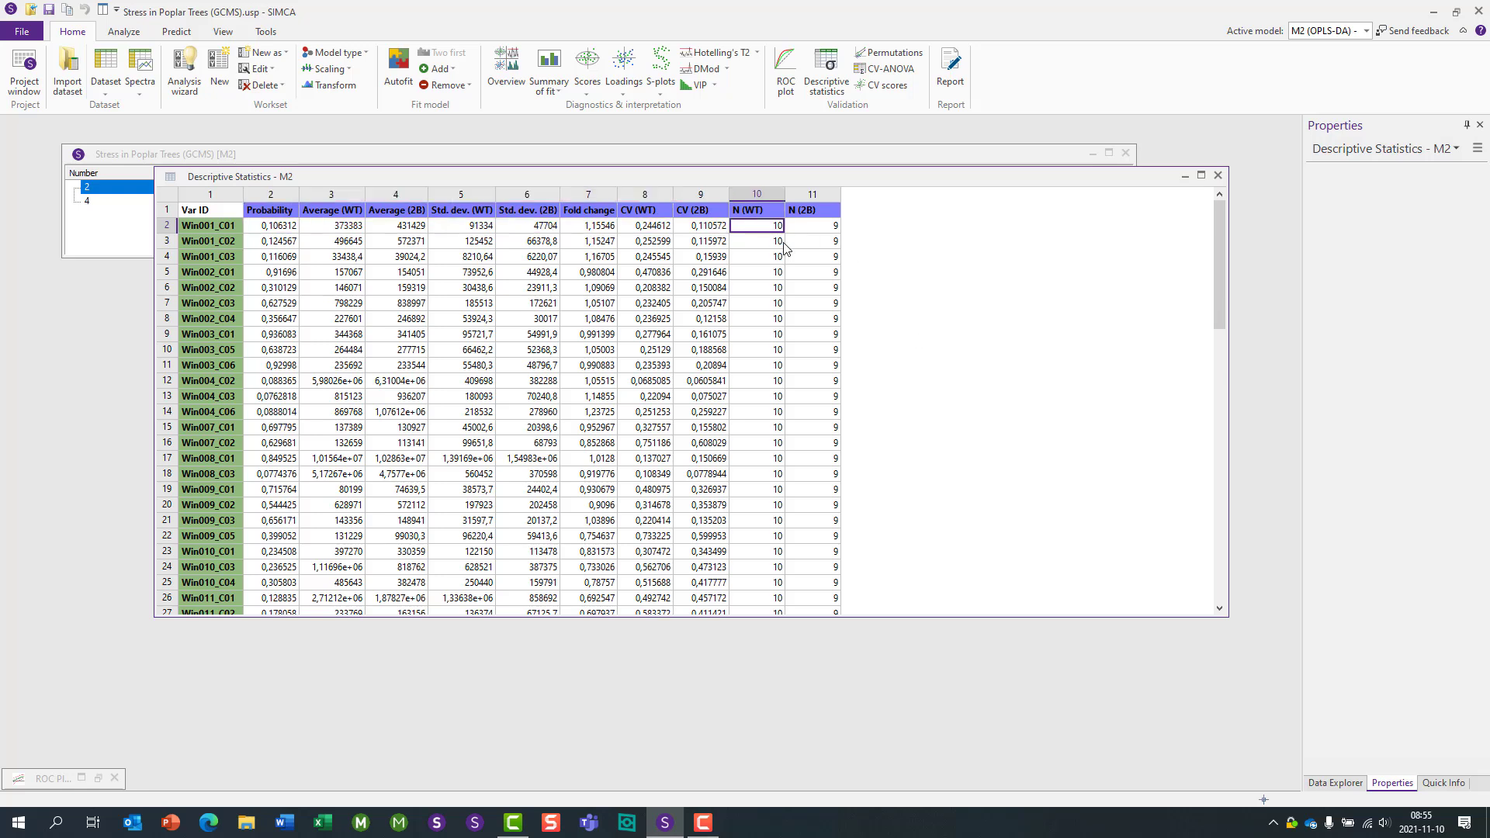
left_click(816, 227)
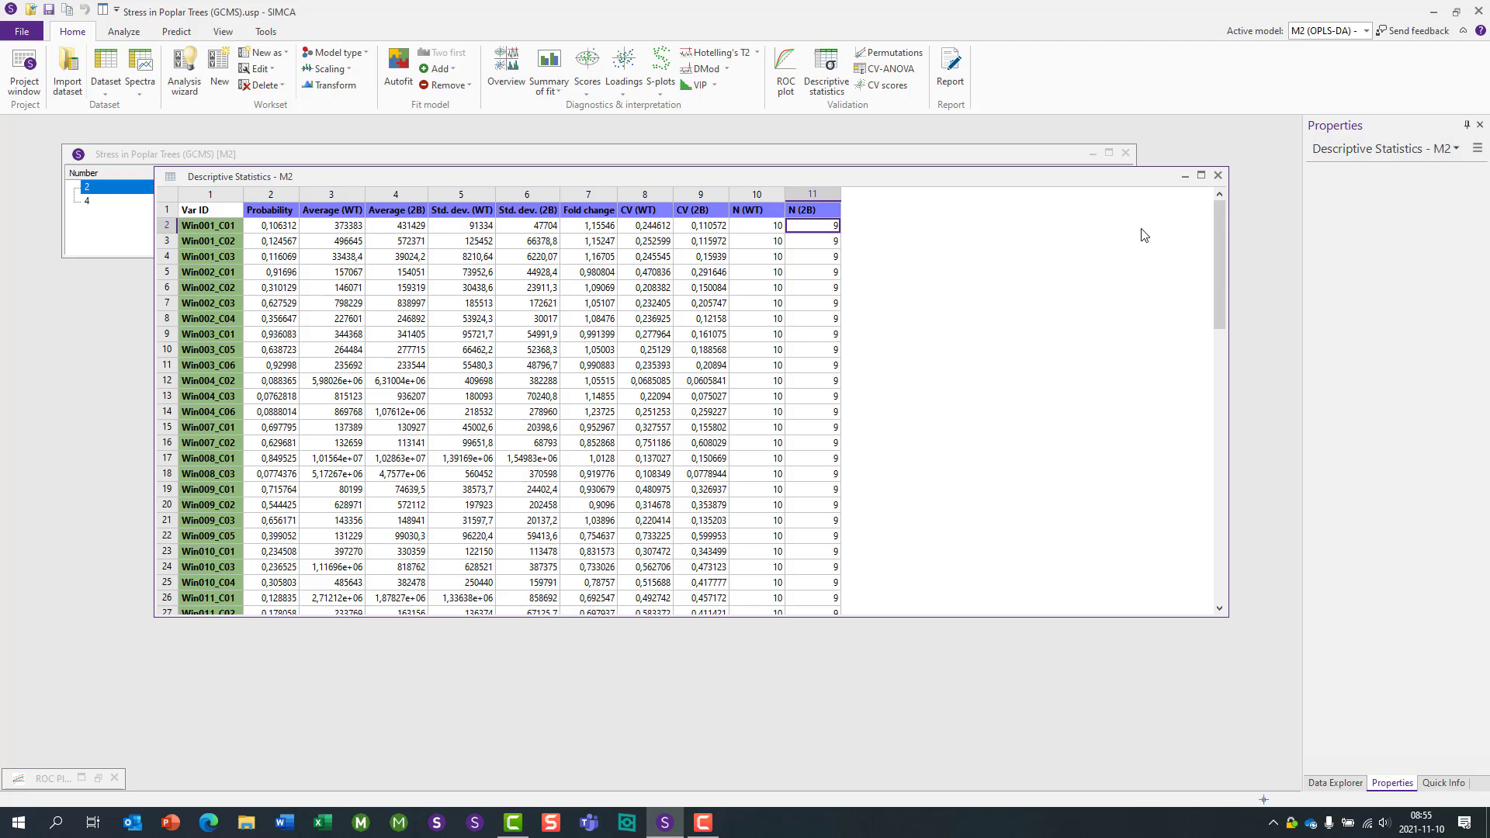
left_click(1185, 178)
Step: Open the Permutations dialog for M2 with variable $M2.DA(WT) and 100 permutations
left_click(922, 59)
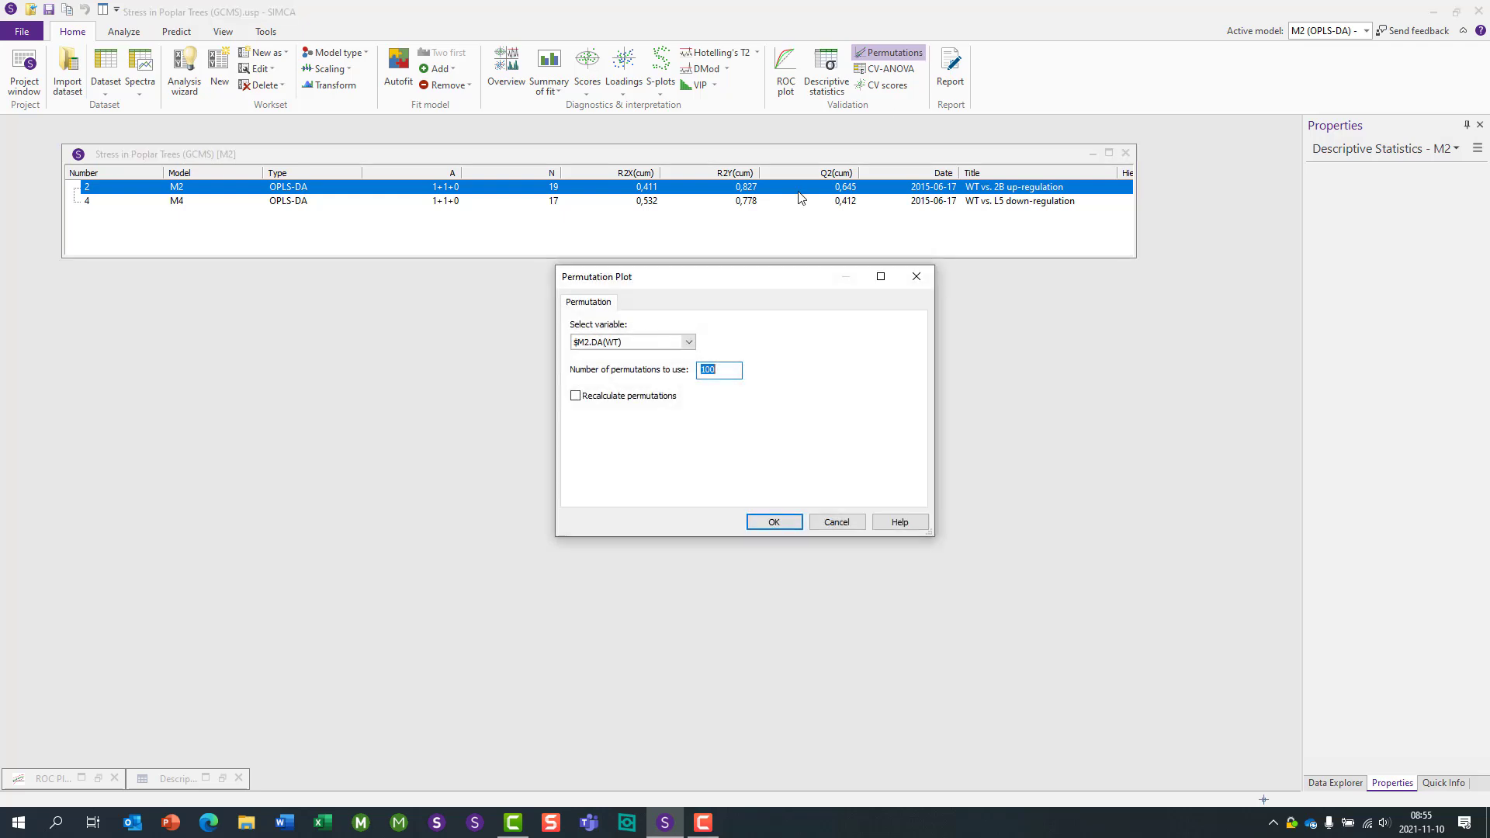
left_click_drag(771, 283, 751, 181)
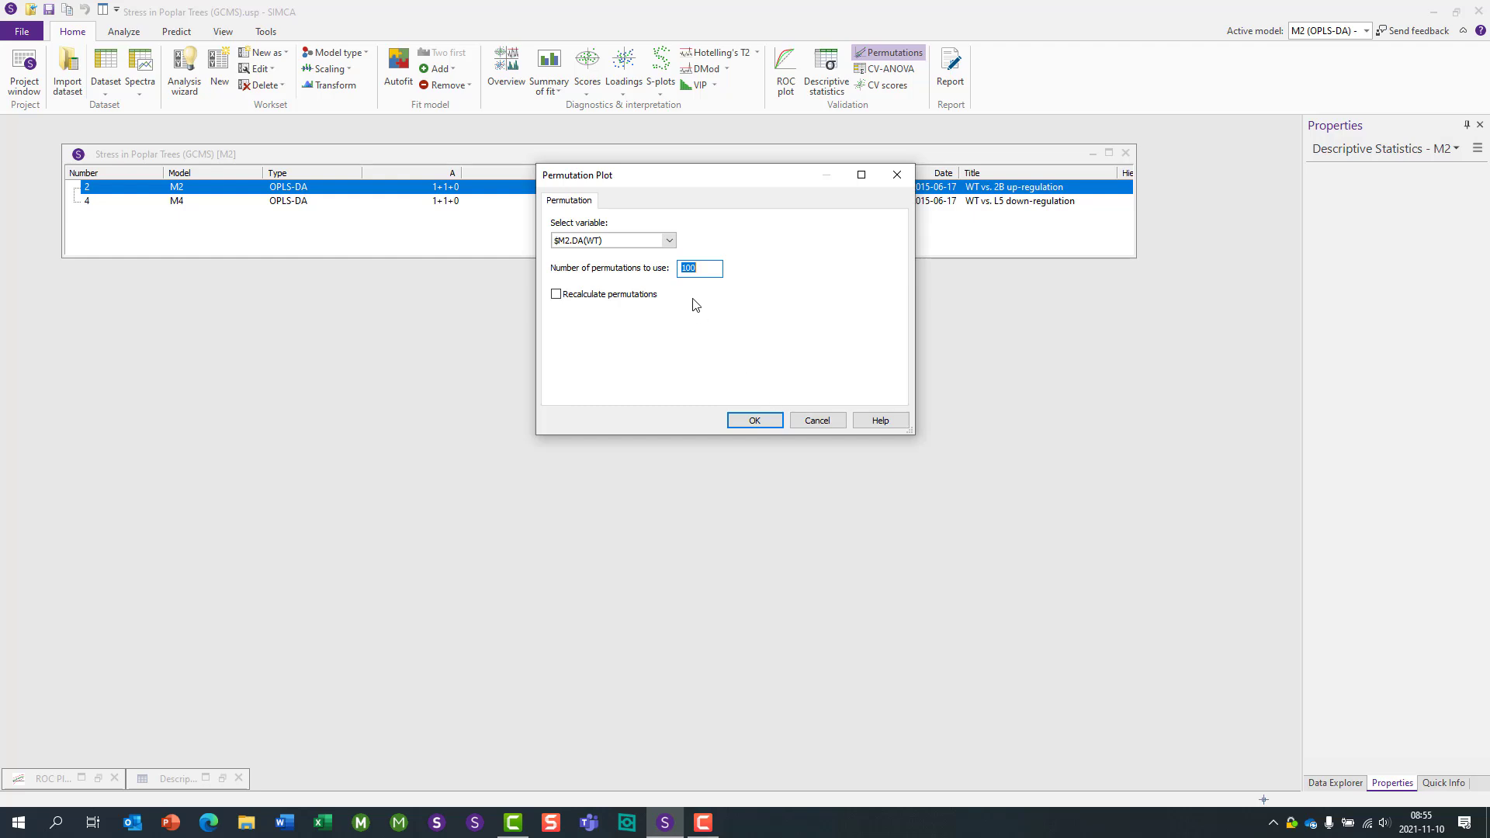
Step: Run 100 permutations and review M2's plot with intercepts R2=(0.0, 0.39), Q2=(0.0, -0.766)
left_click(754, 420)
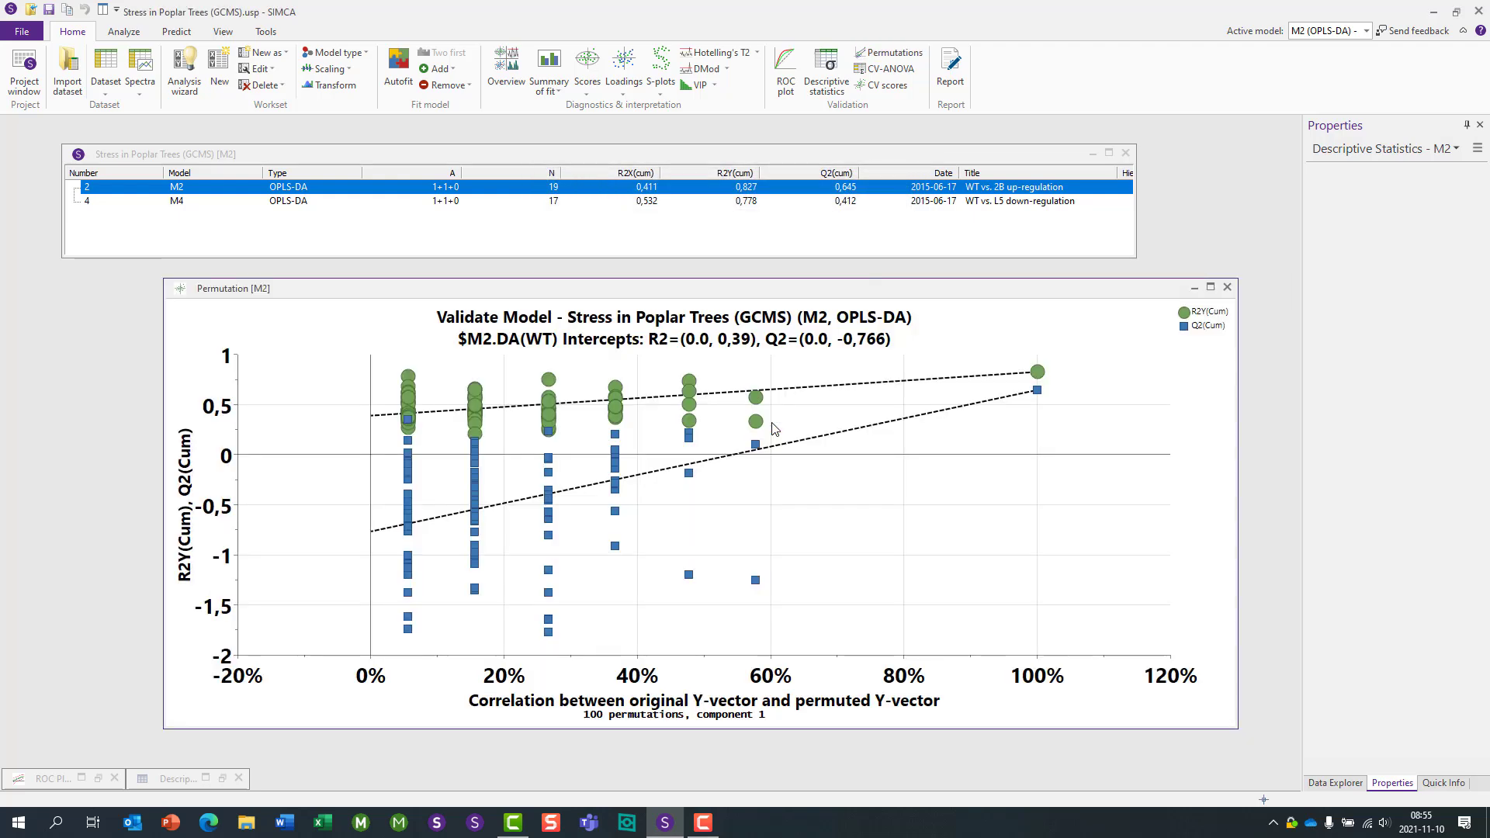
left_click_drag(695, 240, 698, 155)
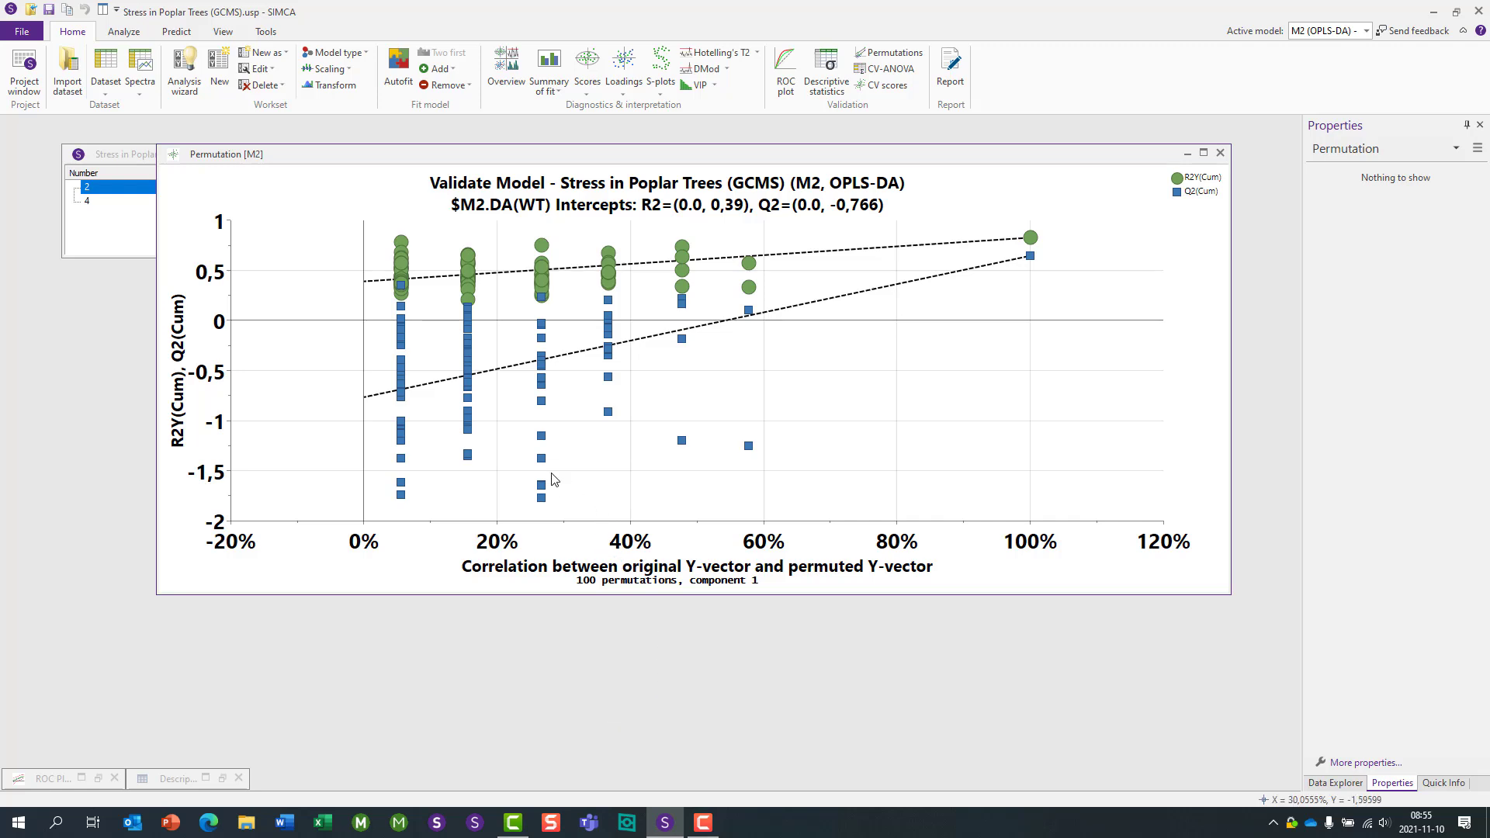
mouse_move(541, 403)
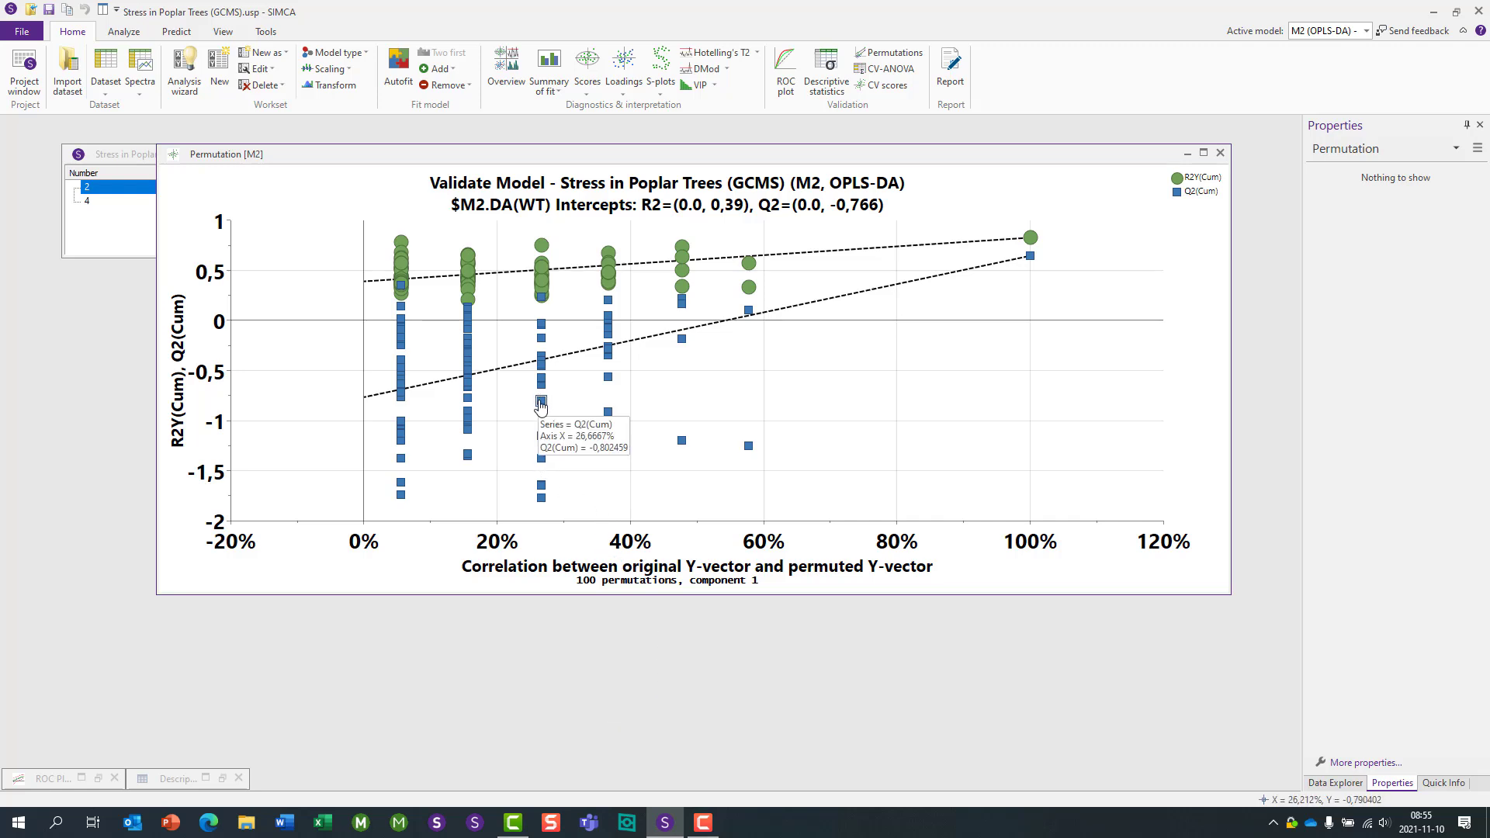
mouse_move(547, 292)
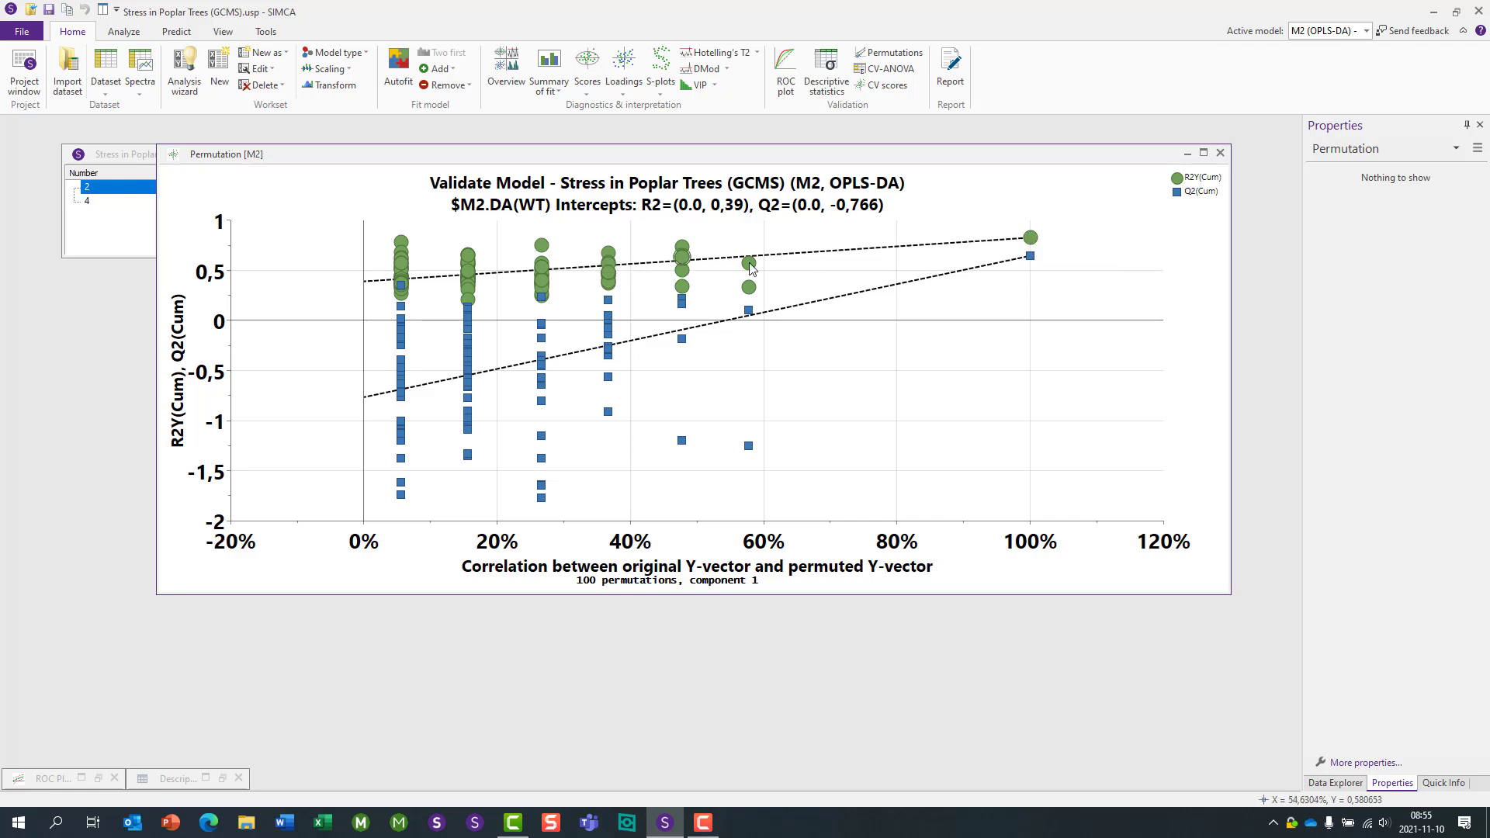
mouse_move(1030, 265)
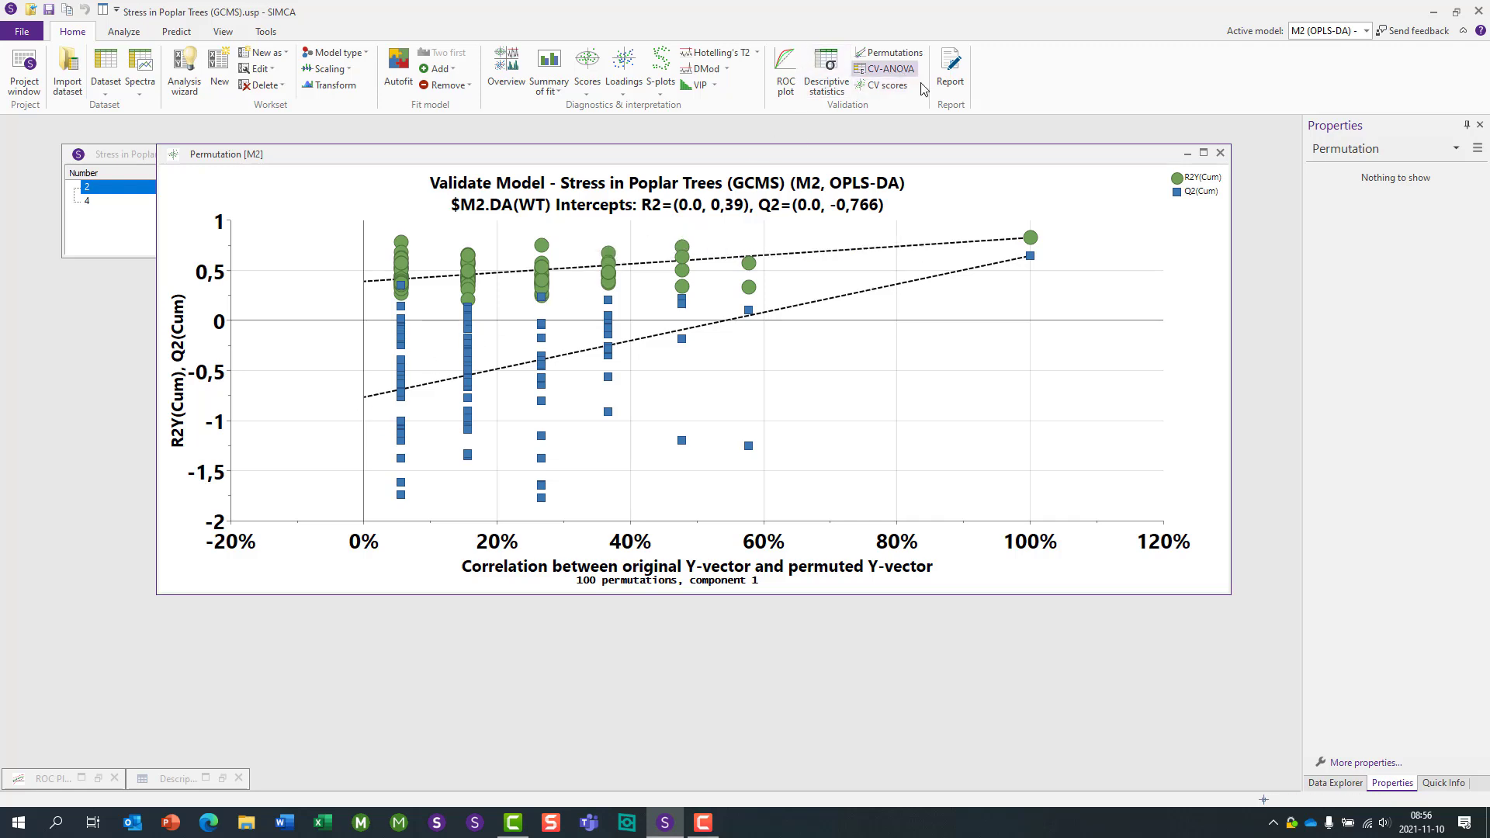
Step: Close the permutation plot and open M2's CV-ANOVA table
left_click(1221, 153)
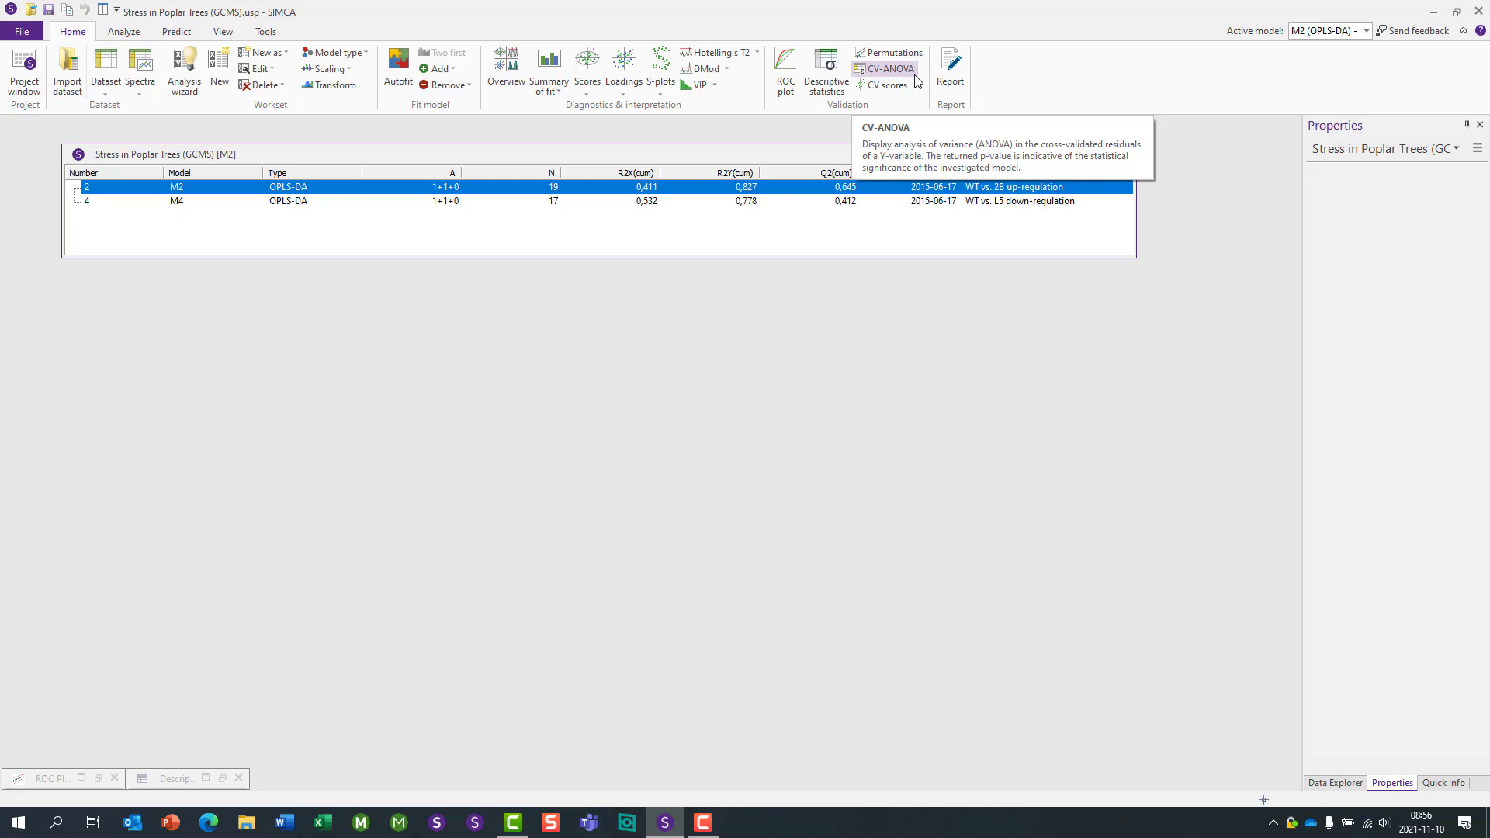
left_click(914, 75)
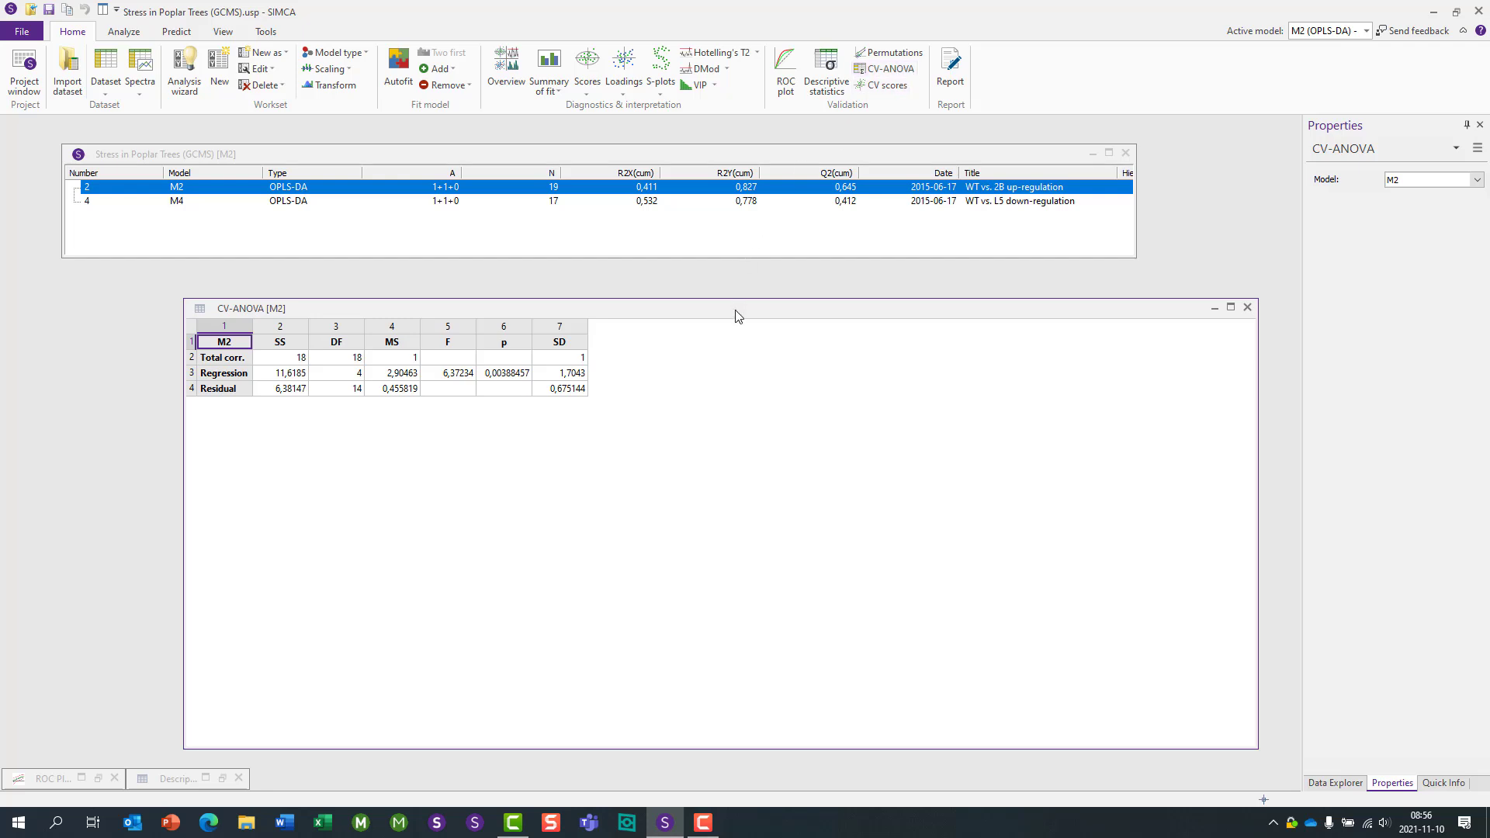
left_click_drag(738, 310, 724, 145)
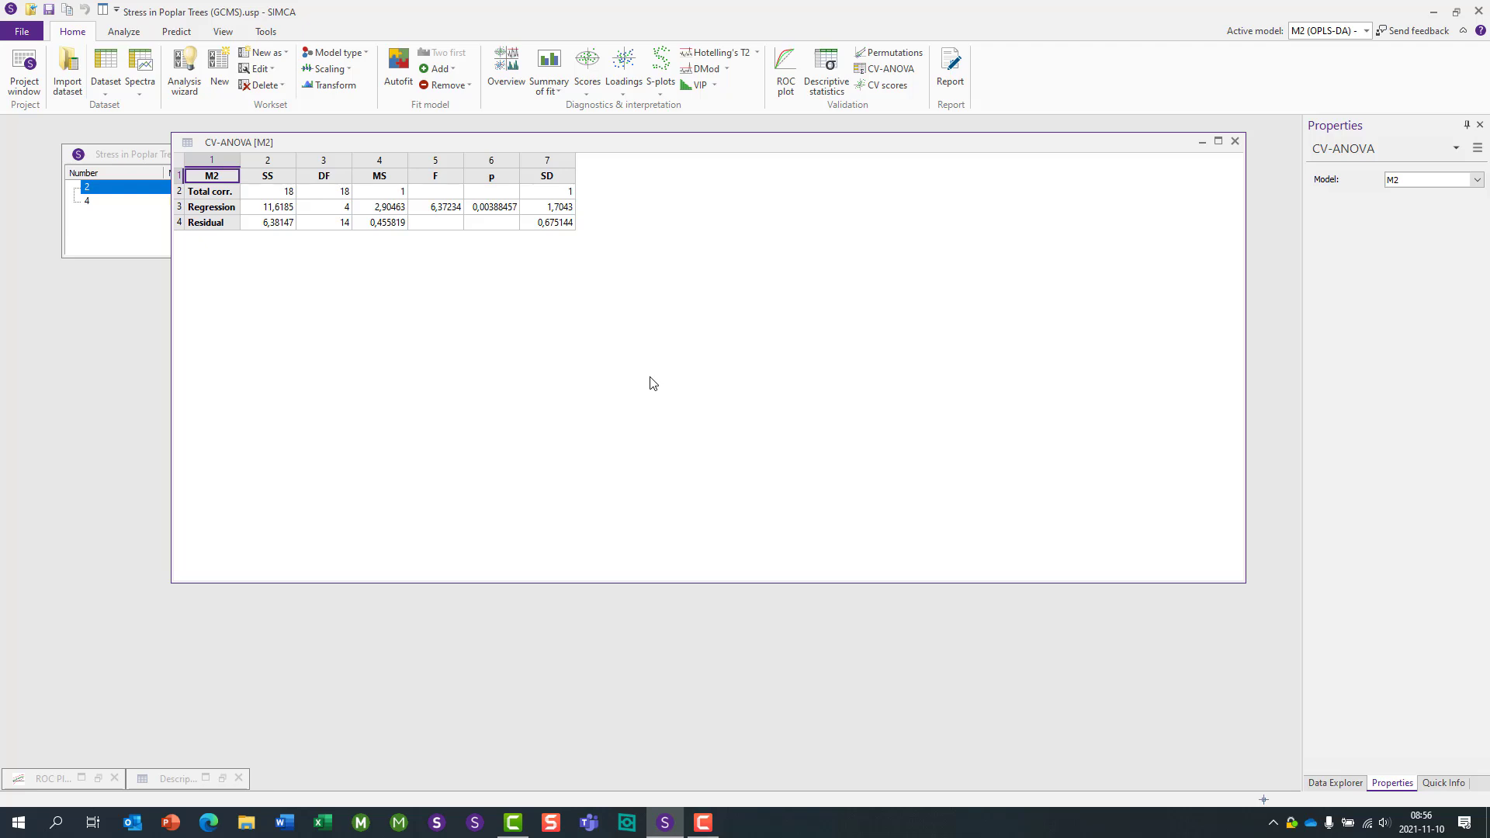
Step: Check the Total corr. sum of squares and Regression p-value 0.00388457, then close the table
left_click(268, 193)
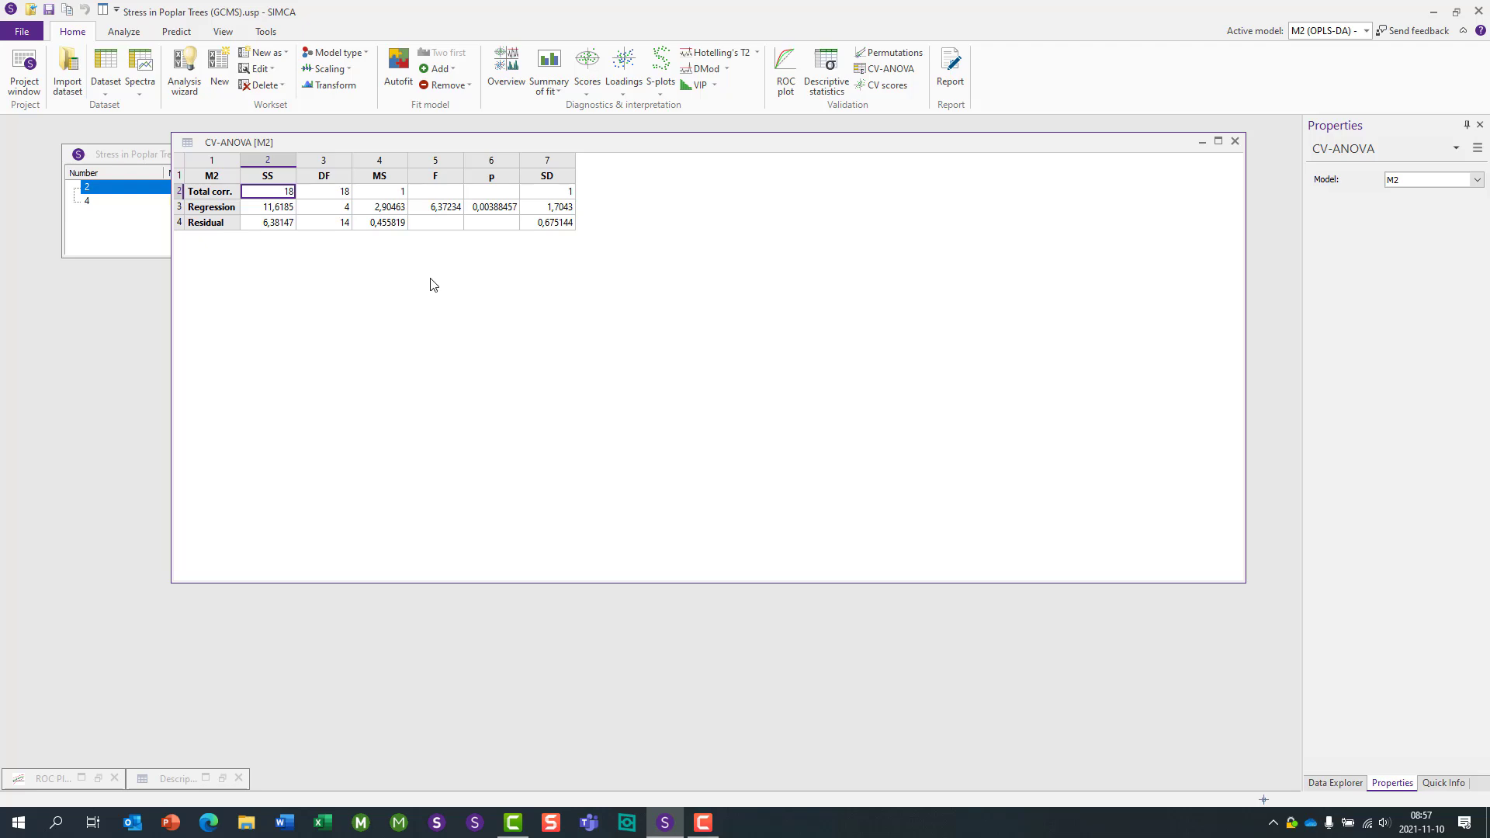
left_click(515, 213)
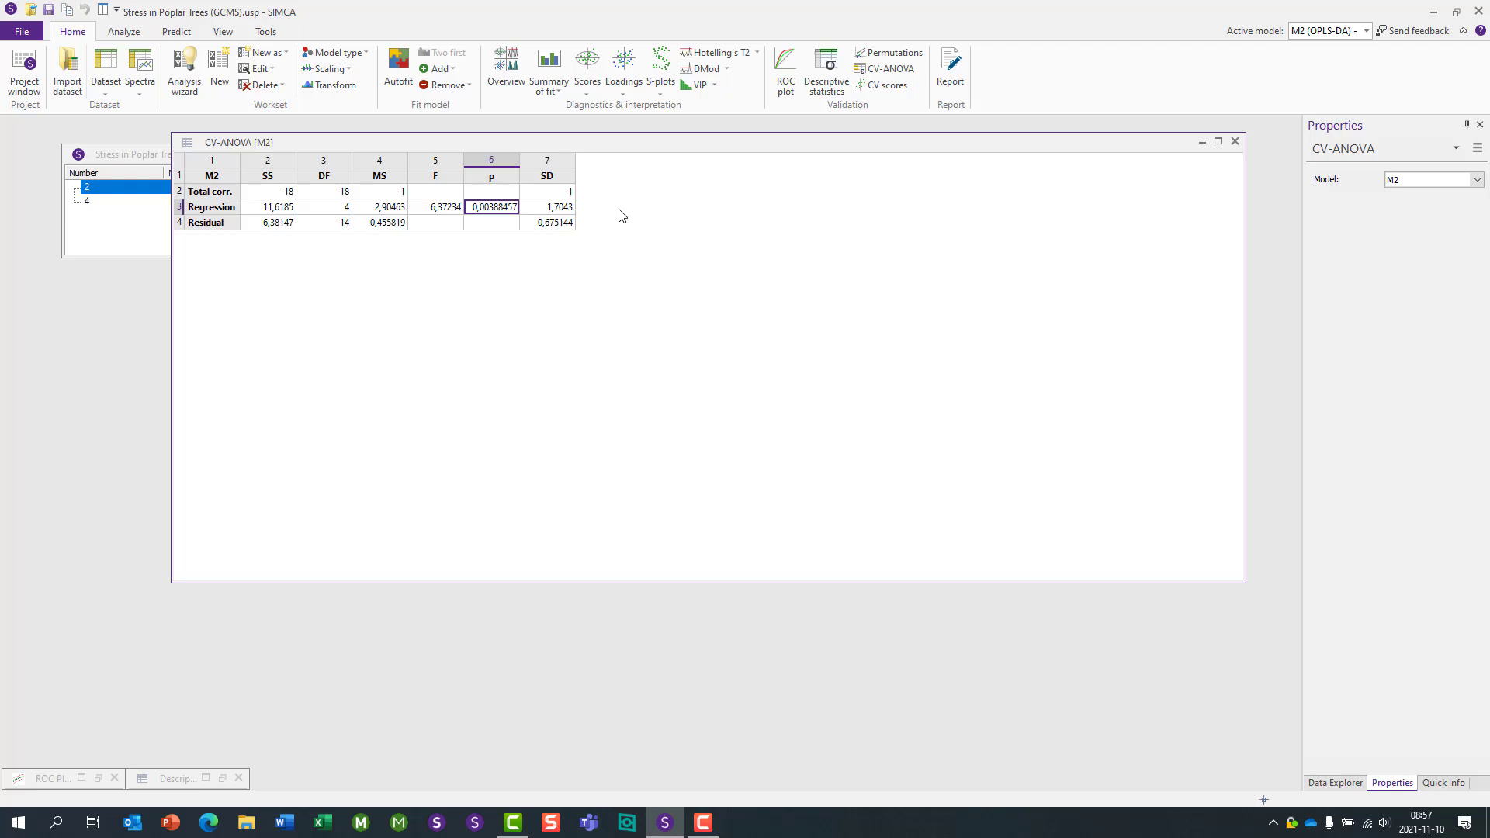
left_click(1235, 141)
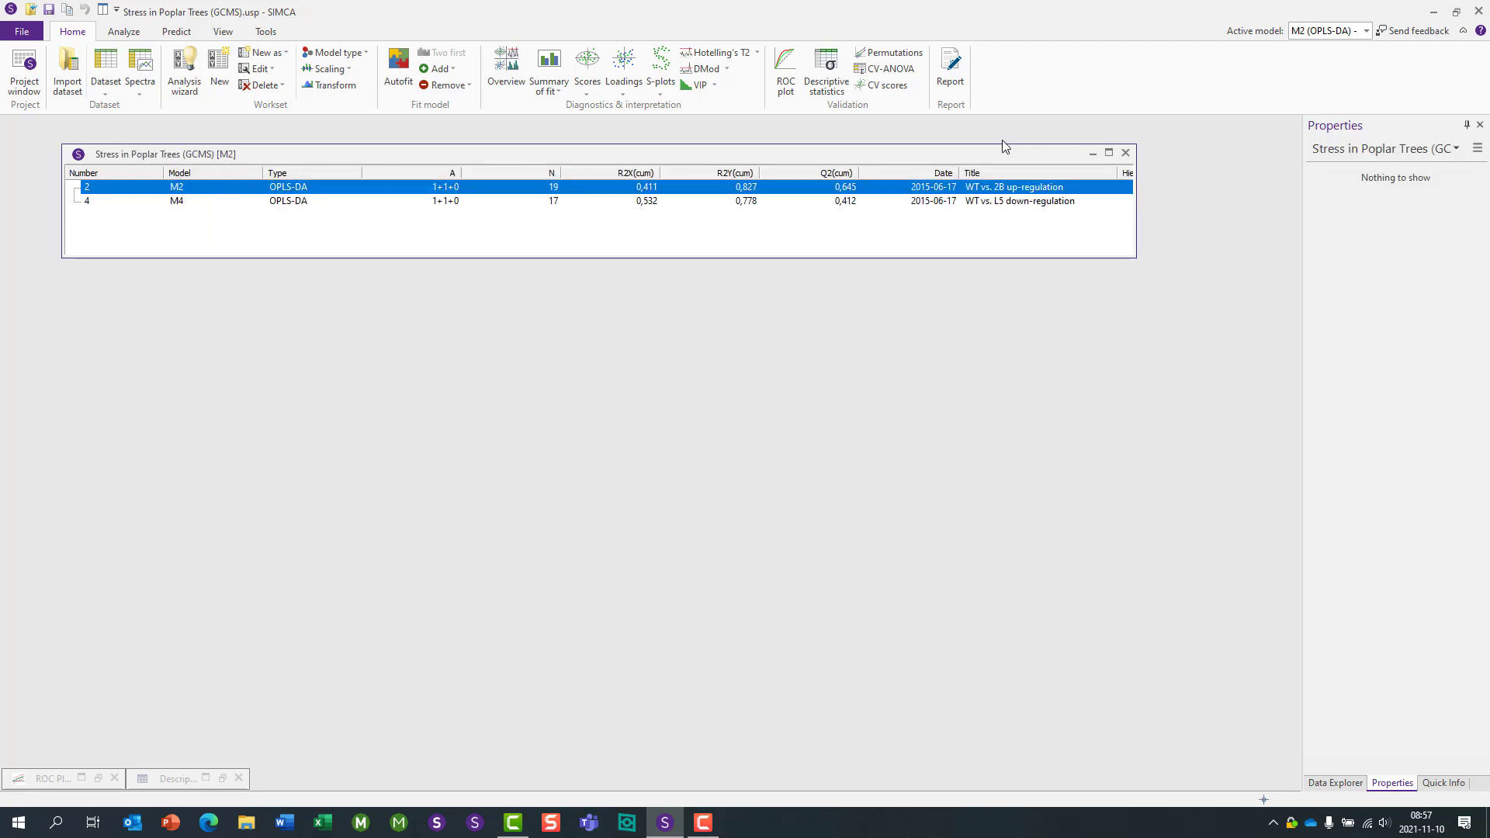
Step: Open M2's CV scores and scores plots, minimize the model list, and tile them side by side
left_click(887, 85)
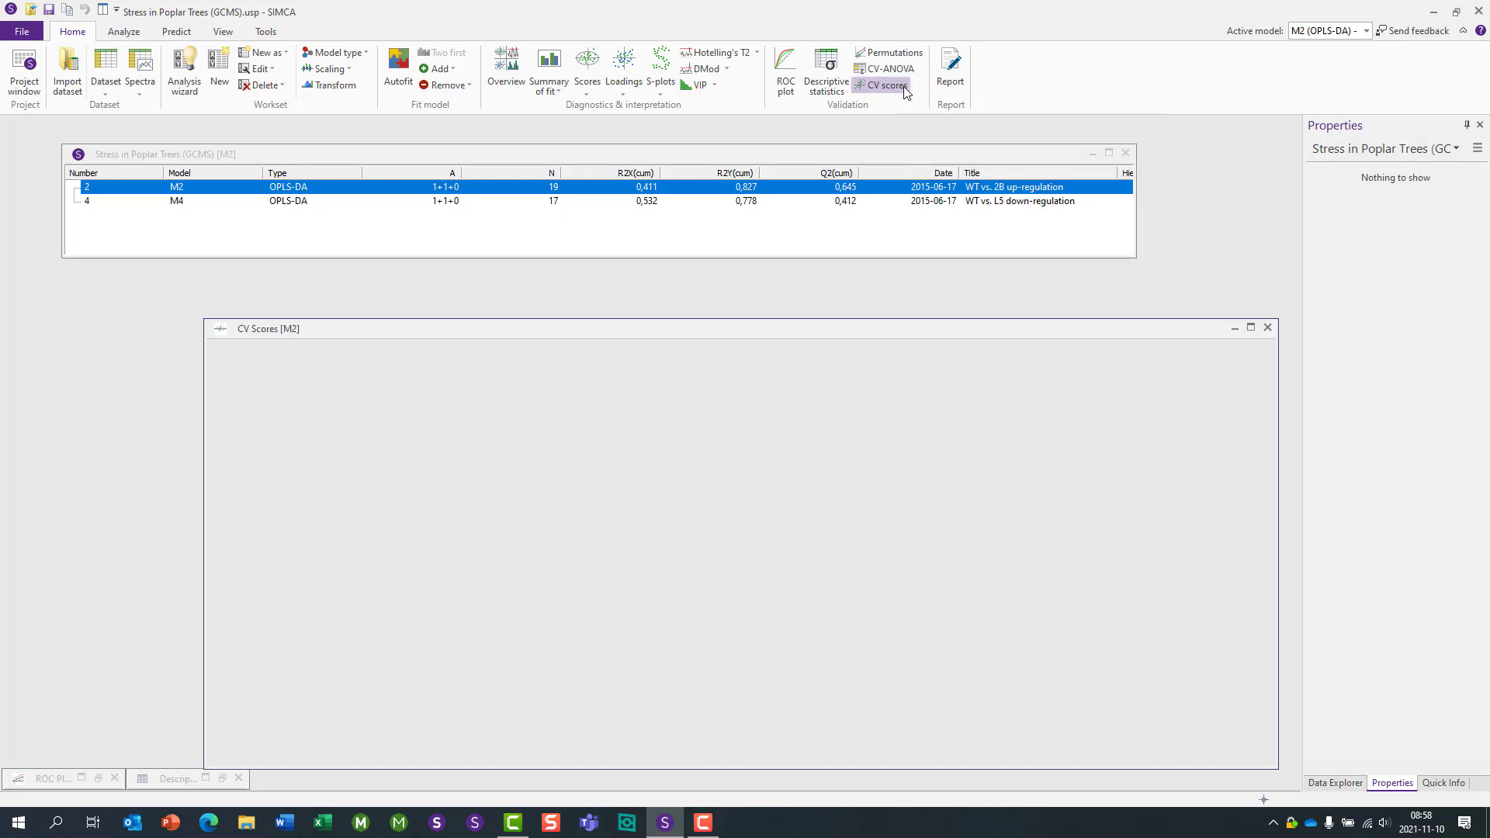
left_click_drag(693, 334, 636, 152)
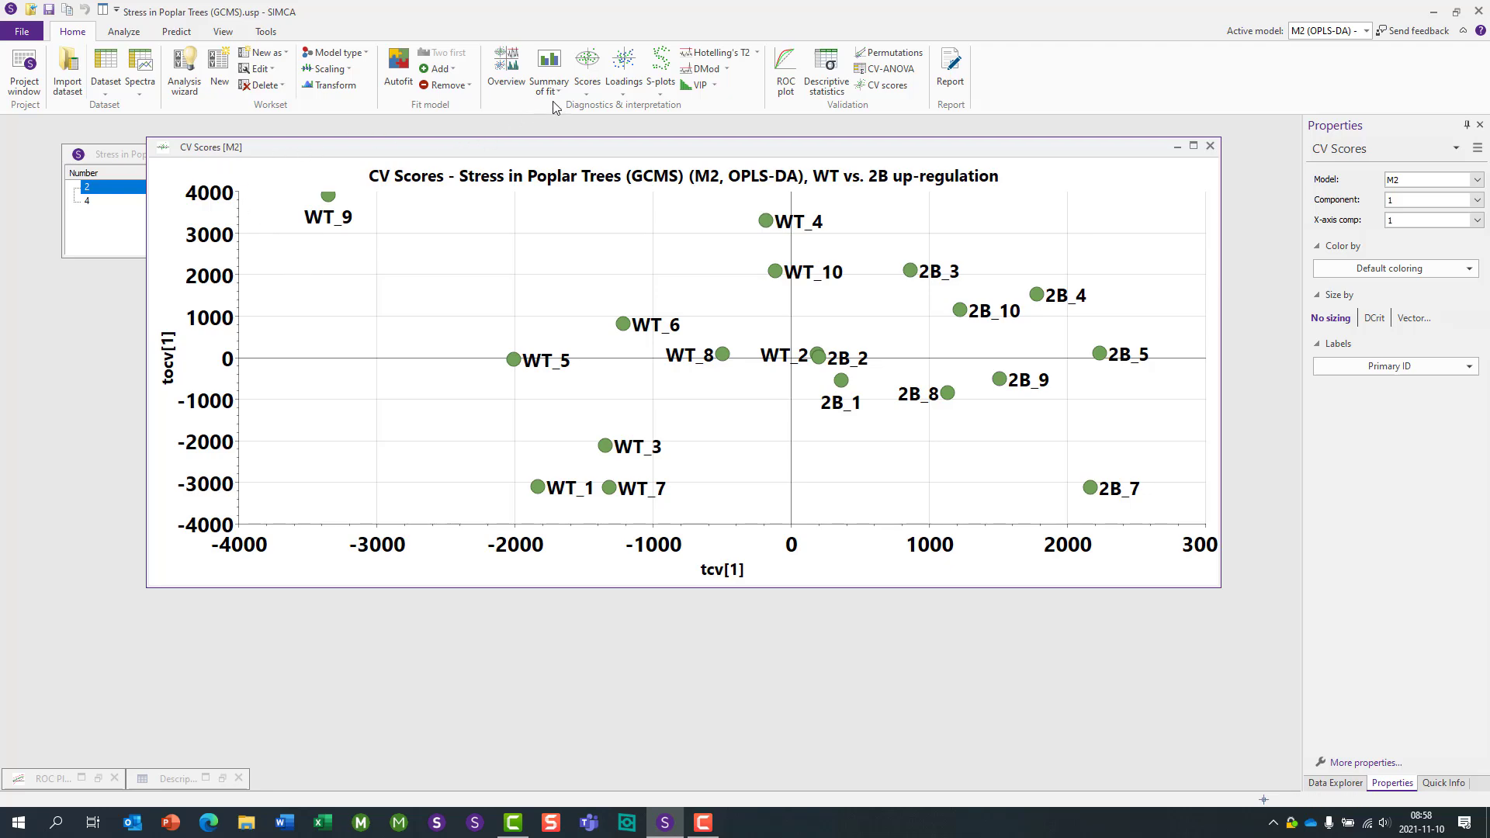
left_click(569, 76)
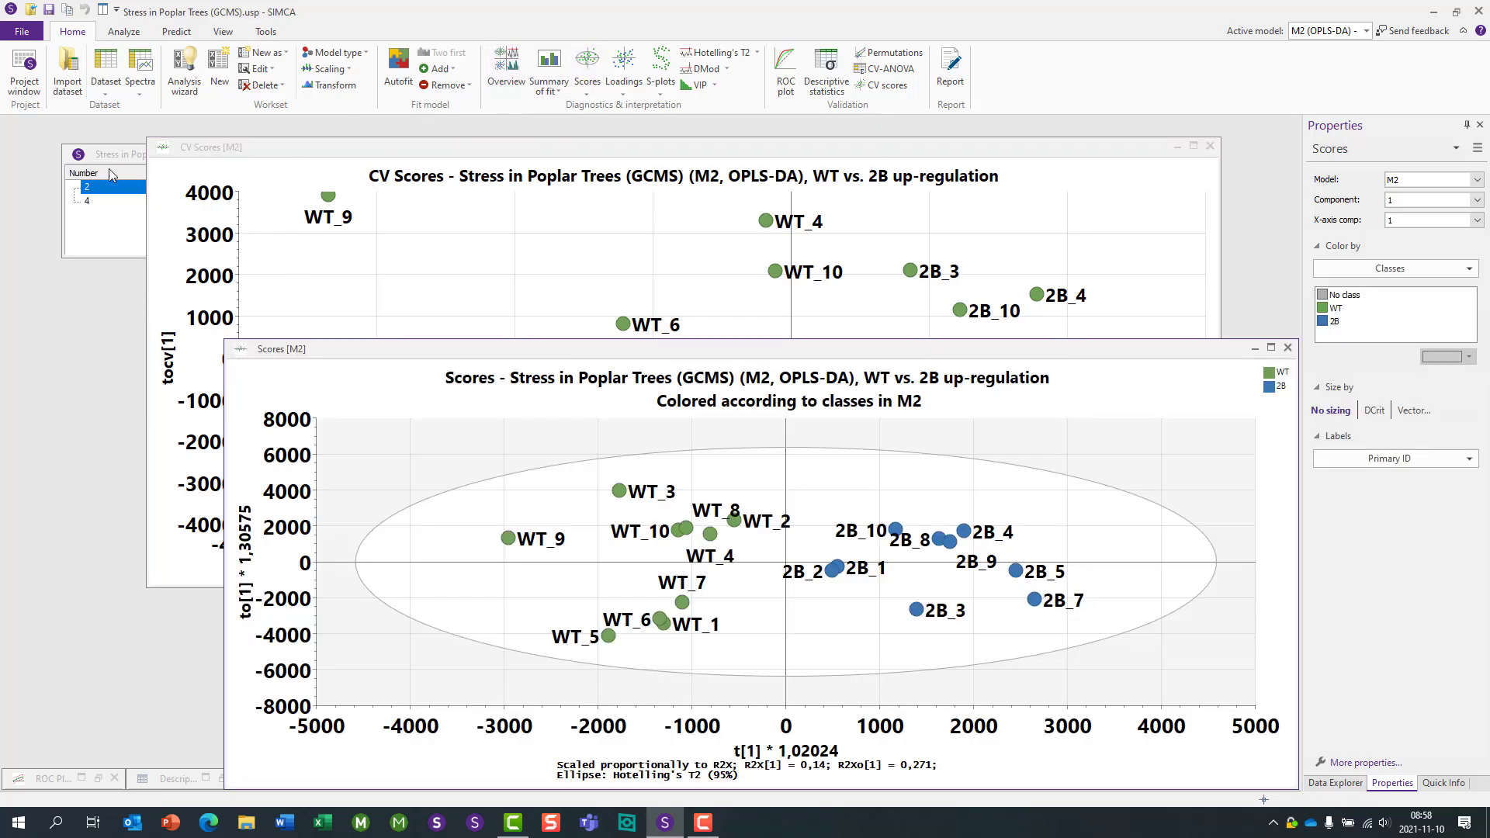
left_click(108, 169)
left_click(1094, 154)
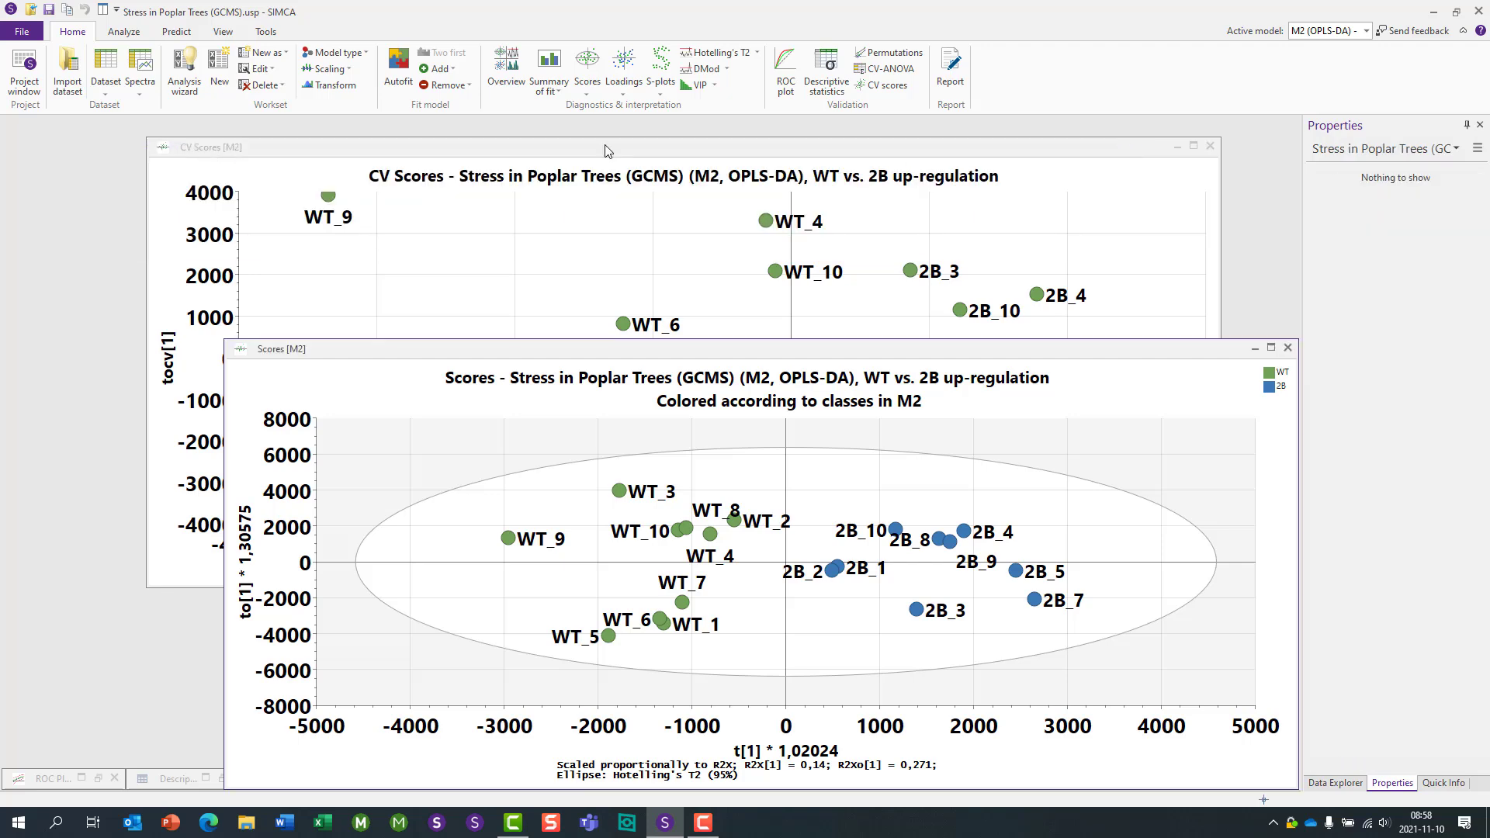
left_click(102, 11)
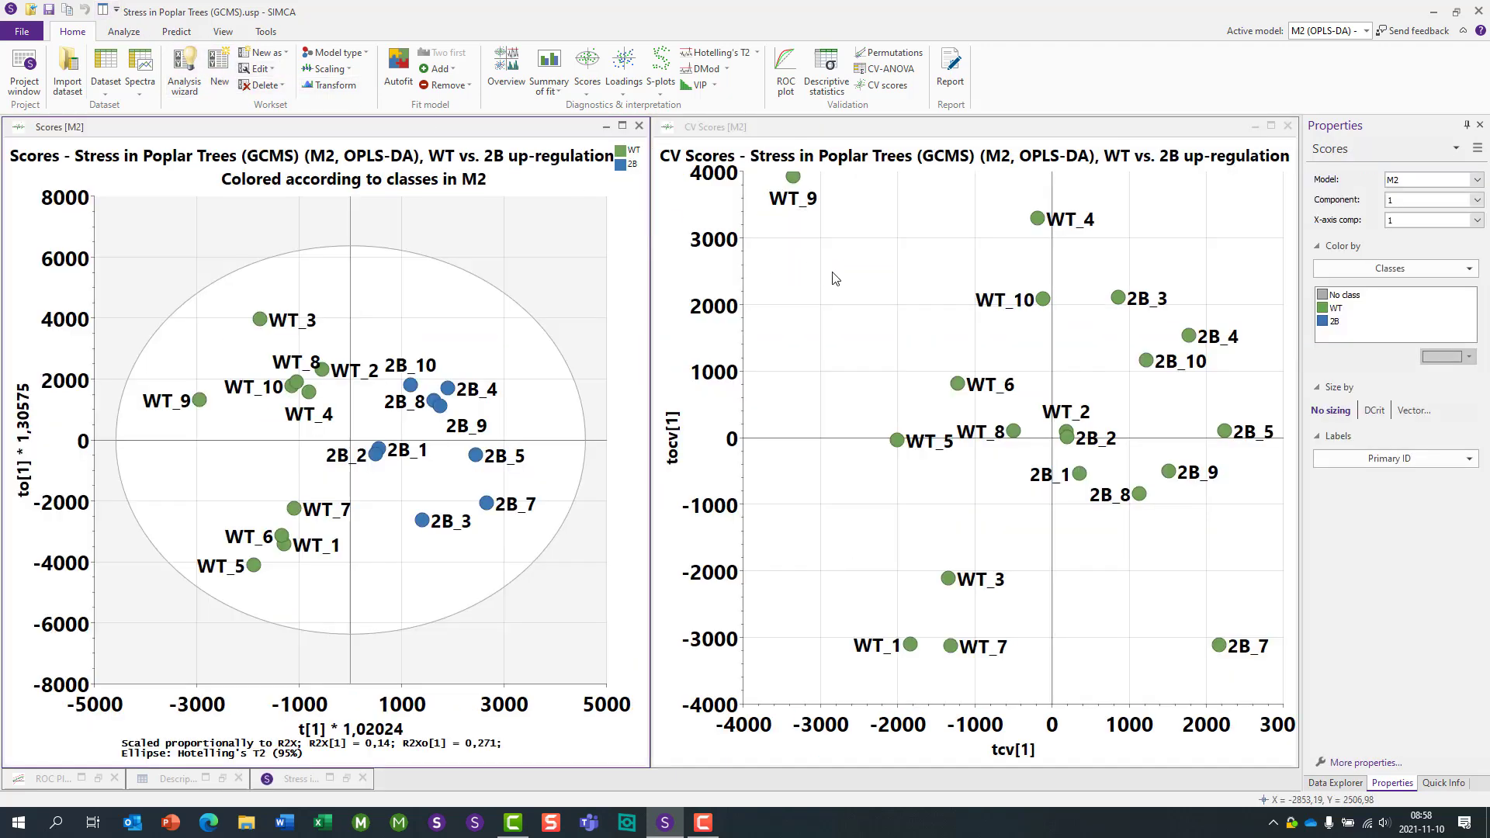
mouse_move(460, 276)
Step: Mark WT_9, clear that marking, then mark sample 2B_5 in both plots
left_click(793, 178)
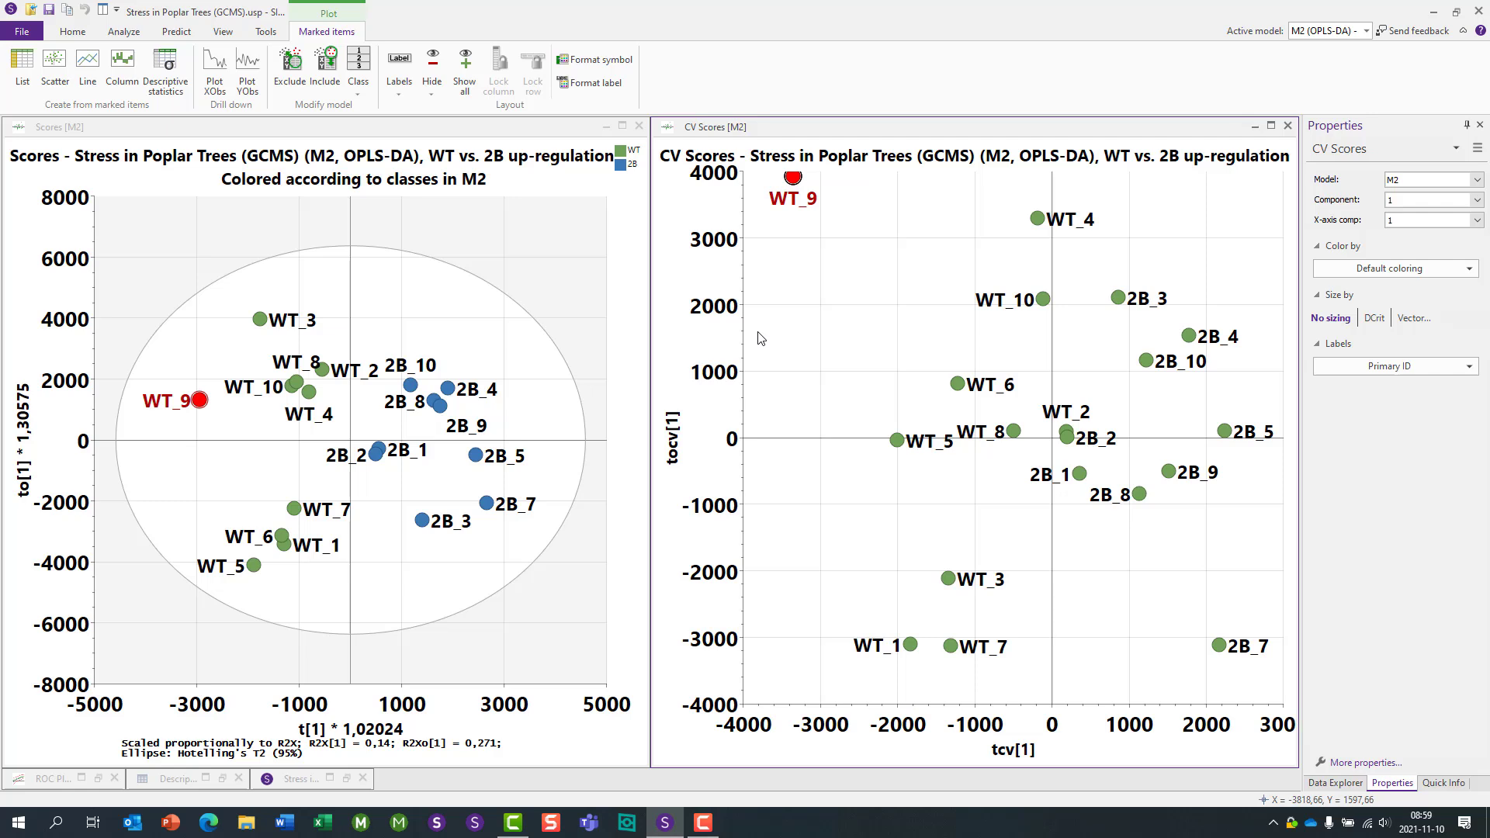
left_click(844, 187)
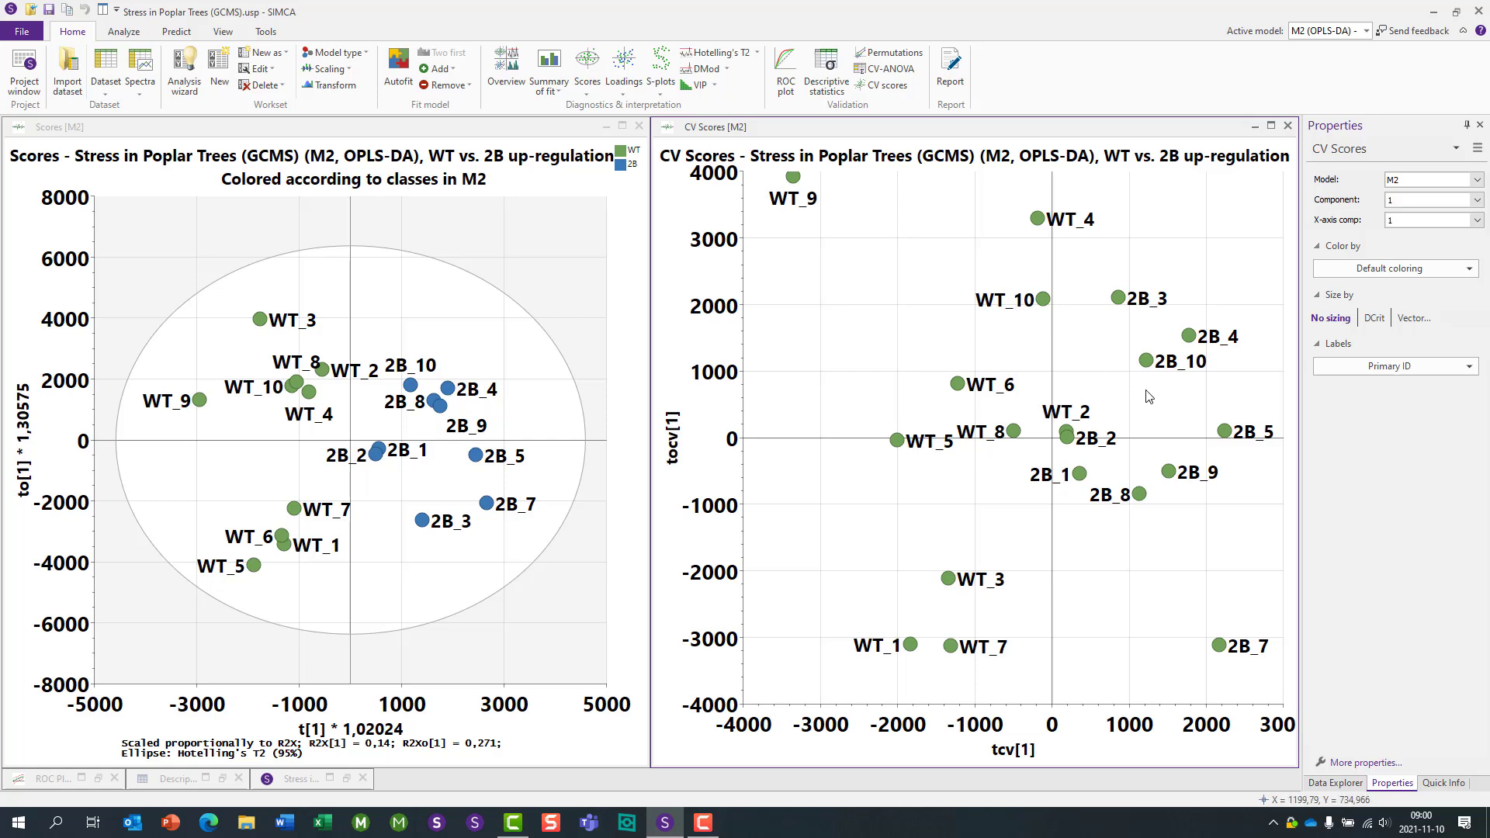
left_click(1223, 437)
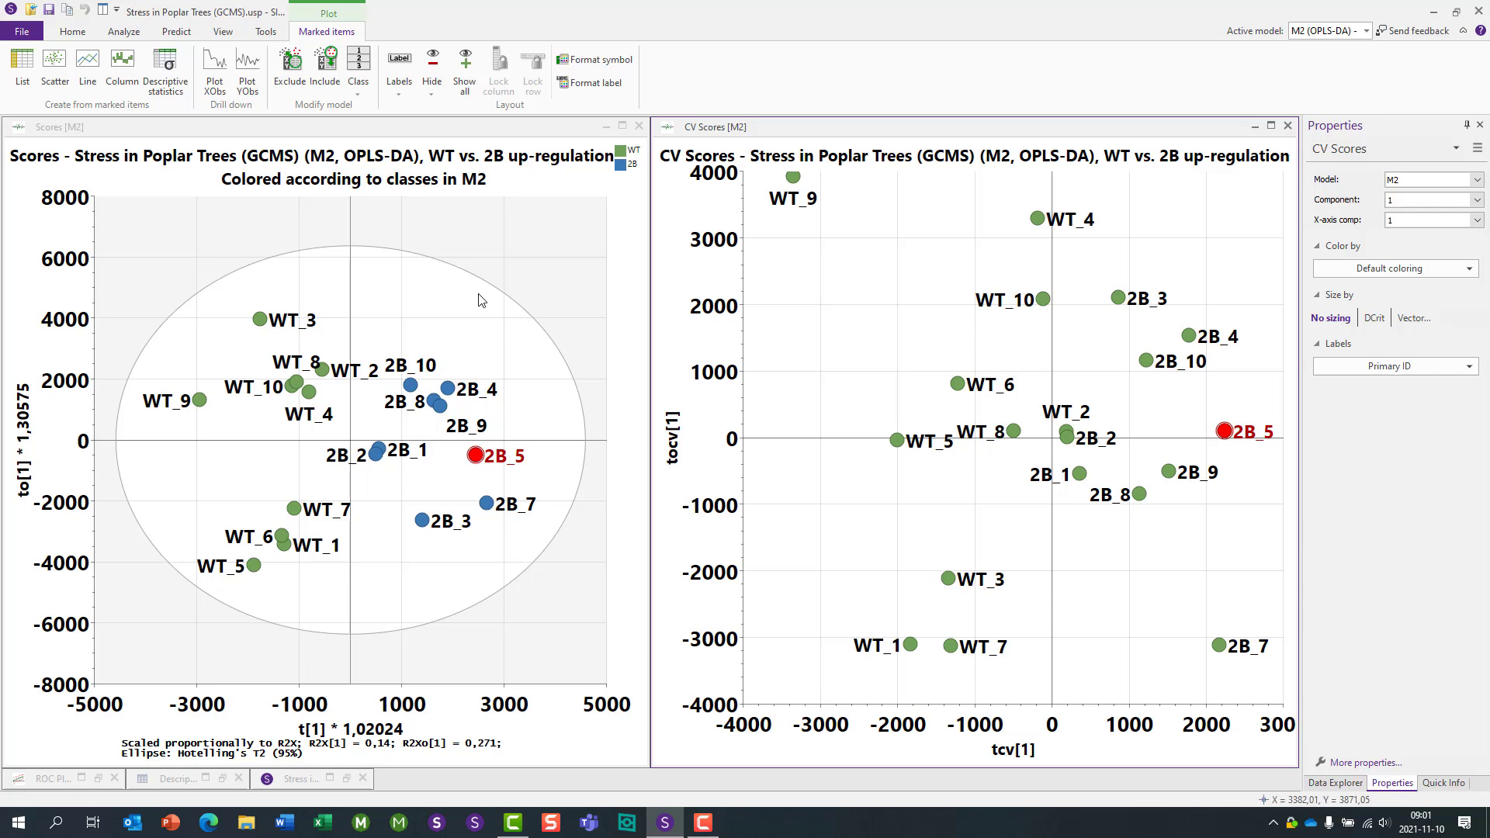
left_click(72, 31)
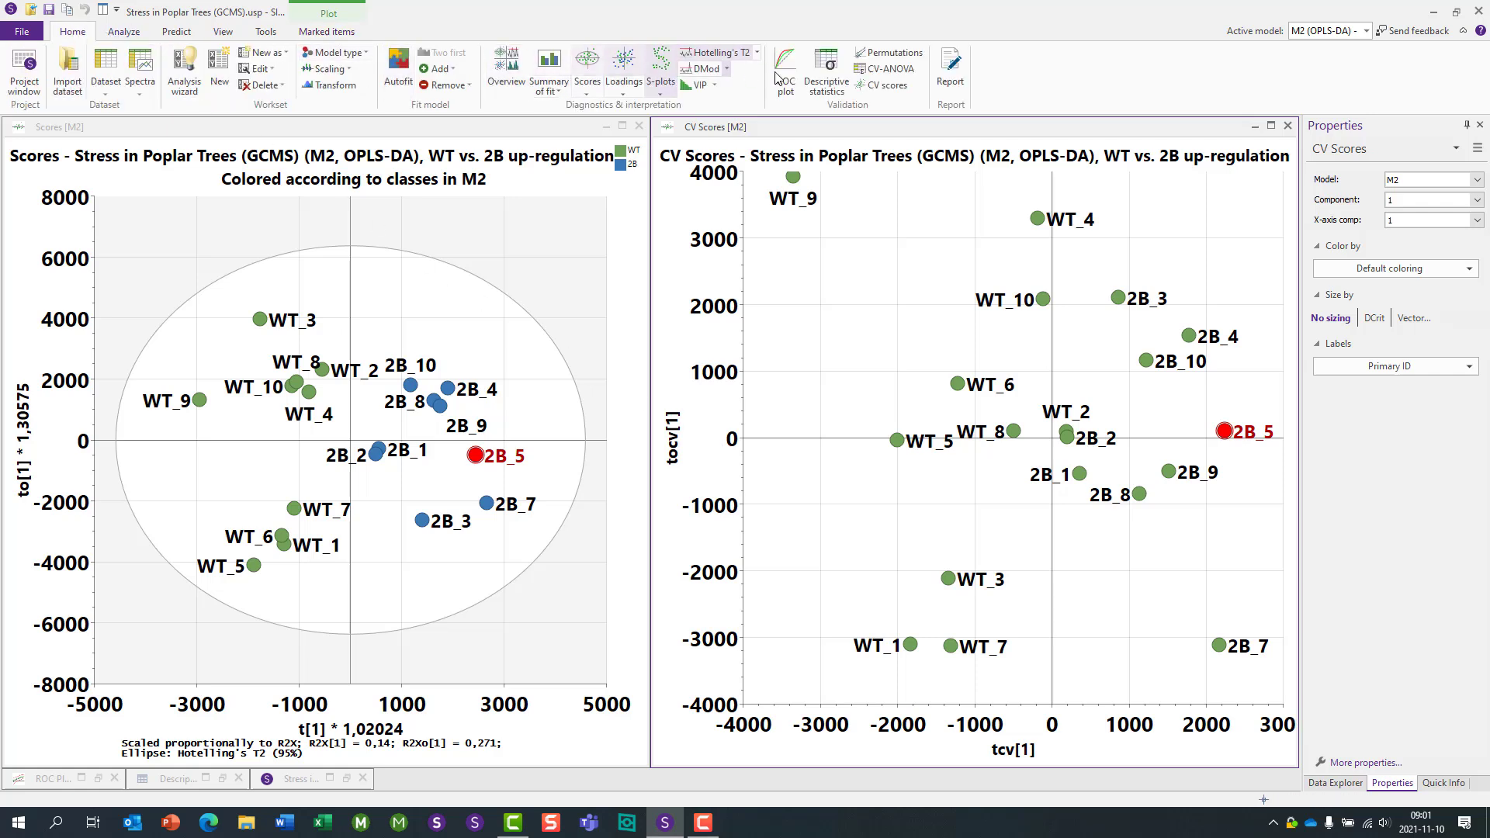